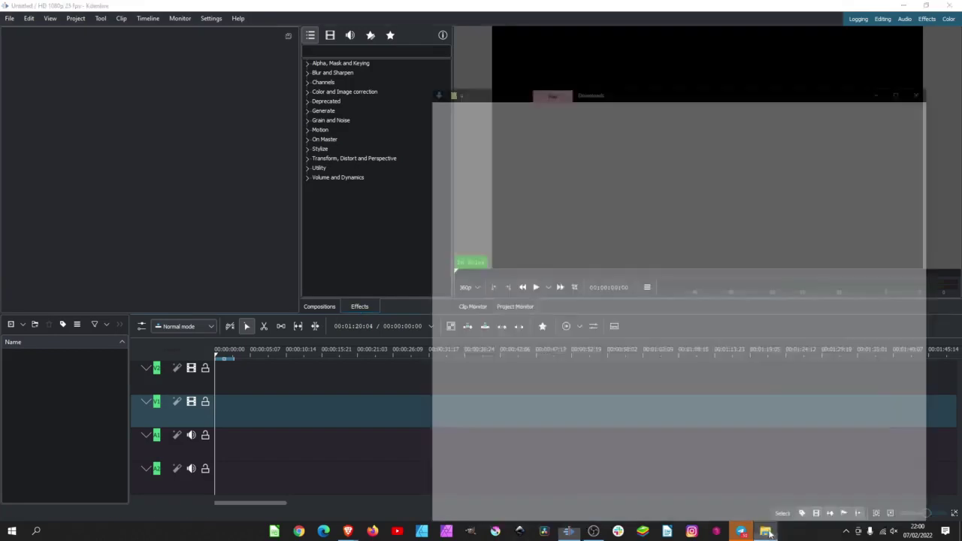
Import the New 2018 Ford Mustang Running Footage video with its HD 720p 29.97 fps profile and place it at the start of track V1.
left_click_drag(559, 160, 60, 436)
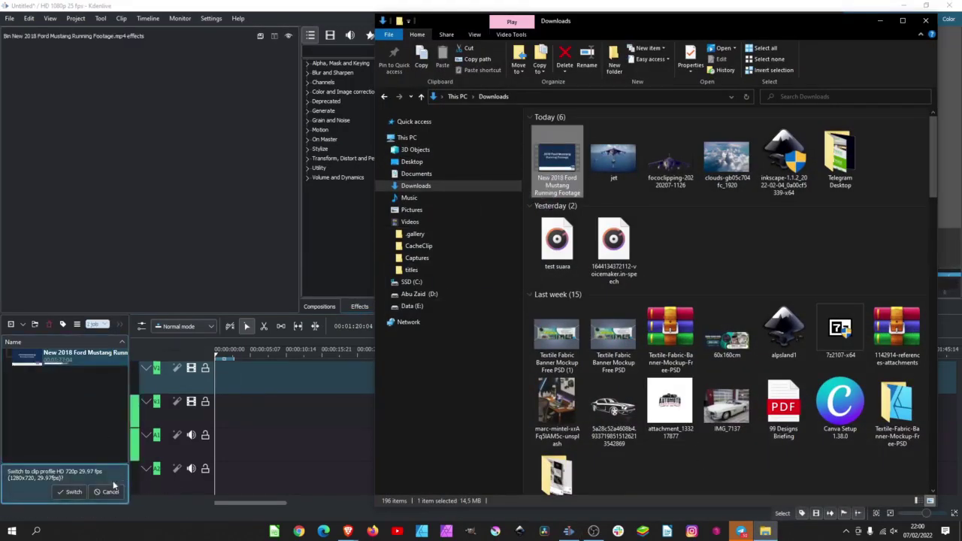
left_click(73, 492)
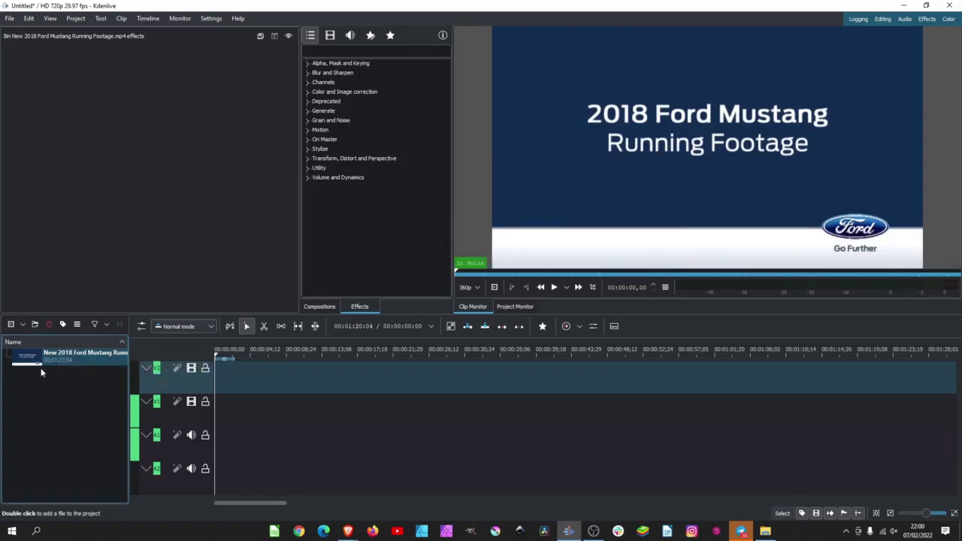
left_click_drag(45, 358, 248, 425)
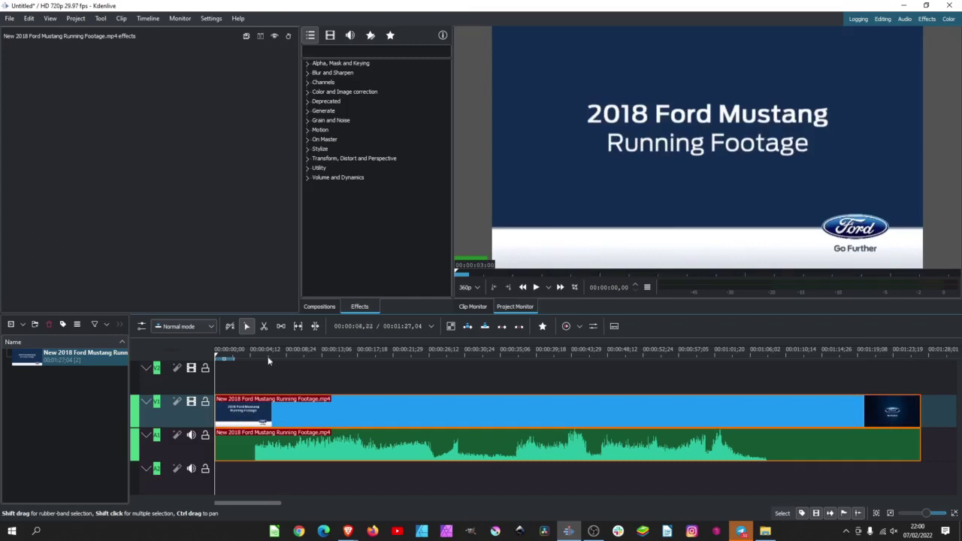
Cut the Mustang clip at 00:00:18,02 and delete the portion before the cut.
left_click_drag(268, 350, 362, 360)
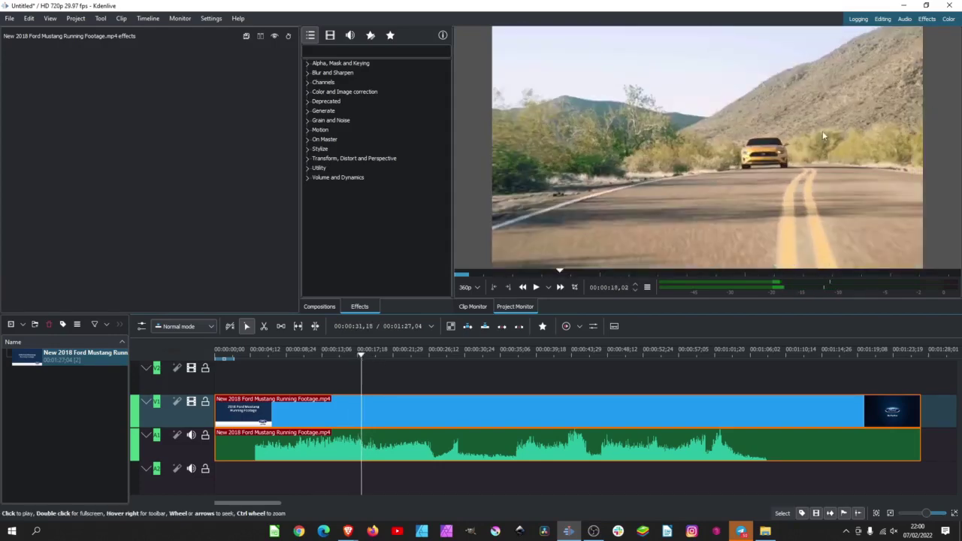
right_click(364, 417)
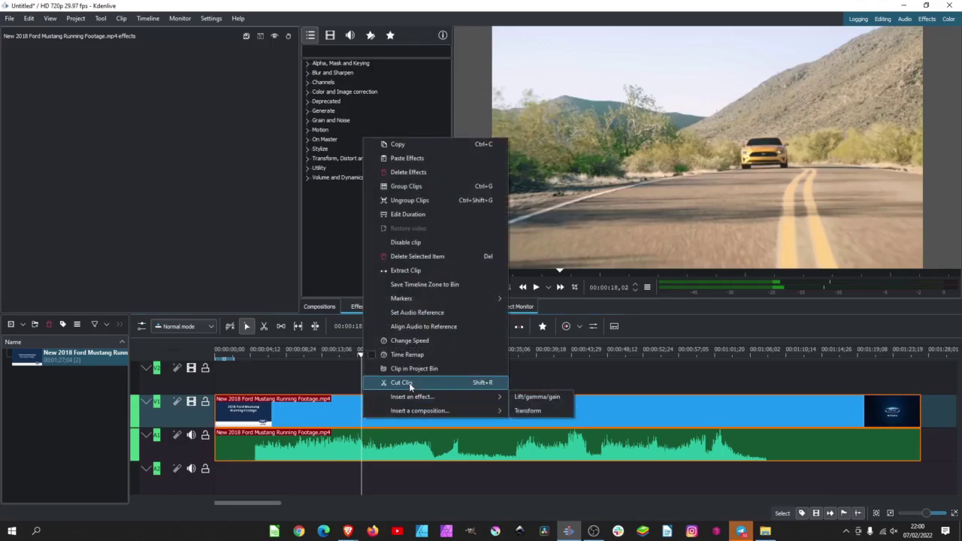
left_click(409, 382)
left_click(317, 425)
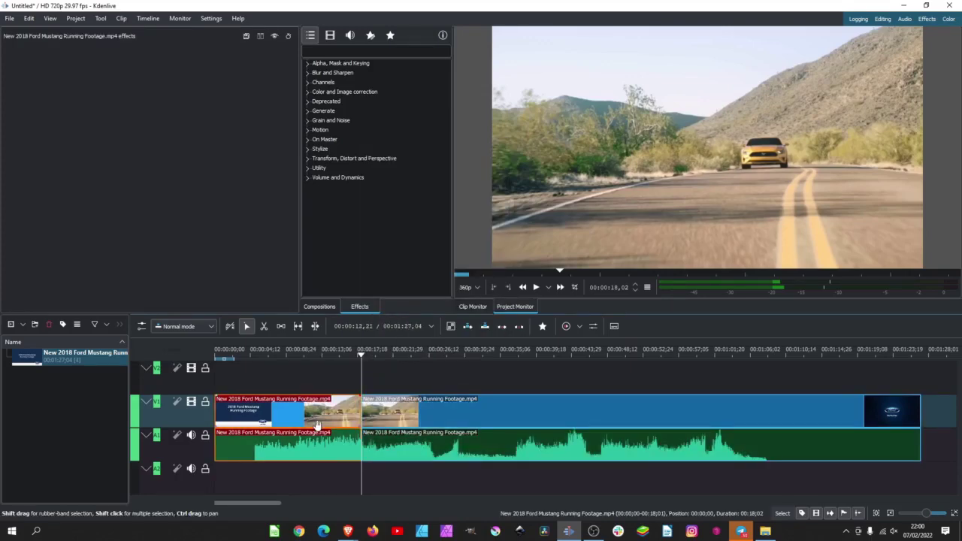
right_click(317, 425)
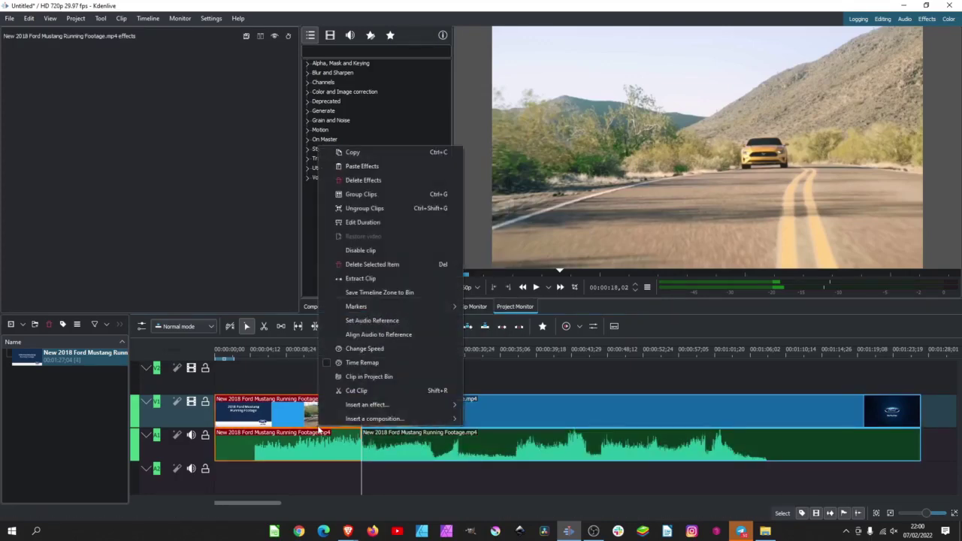
left_click(390, 264)
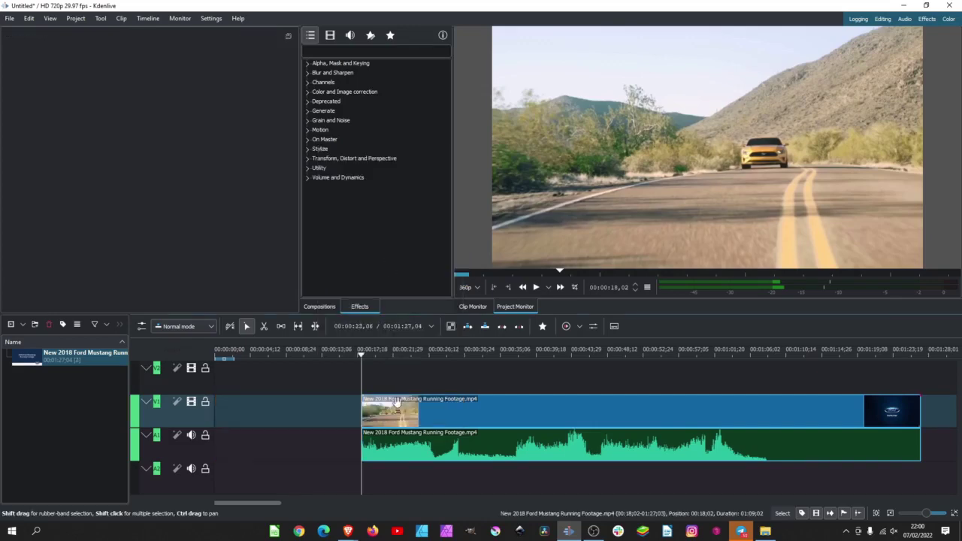
Cut the remaining clip at 00:00:25,20 and delete the portion after the cut.
left_click_drag(364, 352, 422, 356)
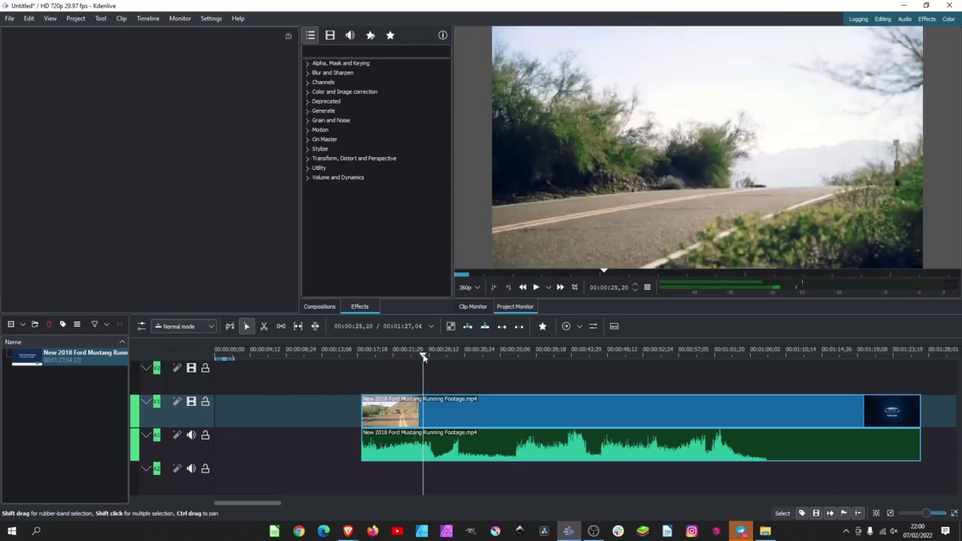
left_click(423, 415)
right_click(422, 415)
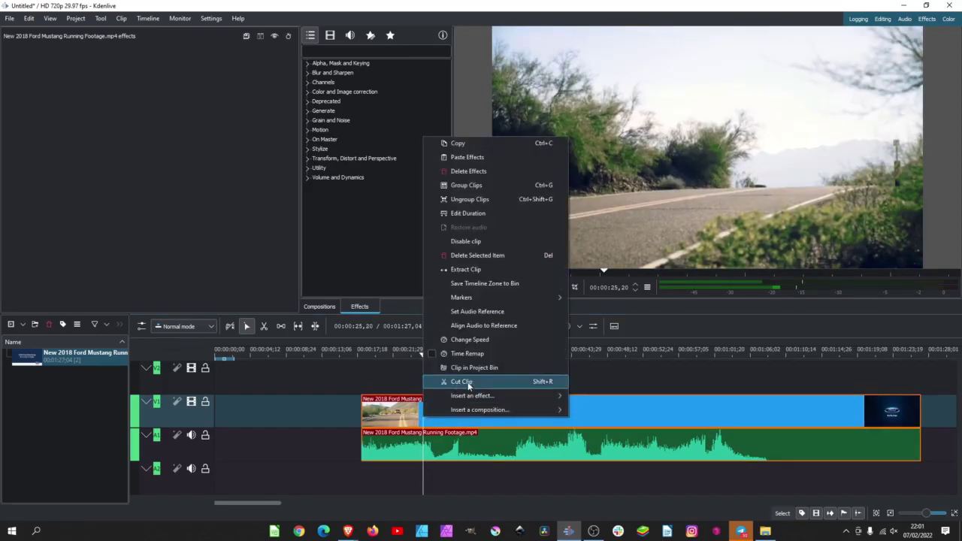
left_click(461, 382)
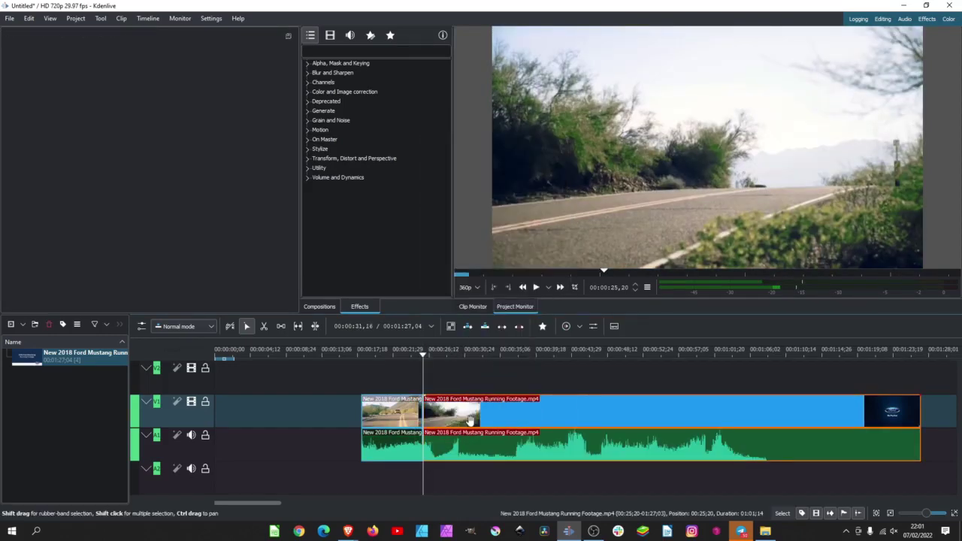
right_click(469, 420)
left_click(523, 261)
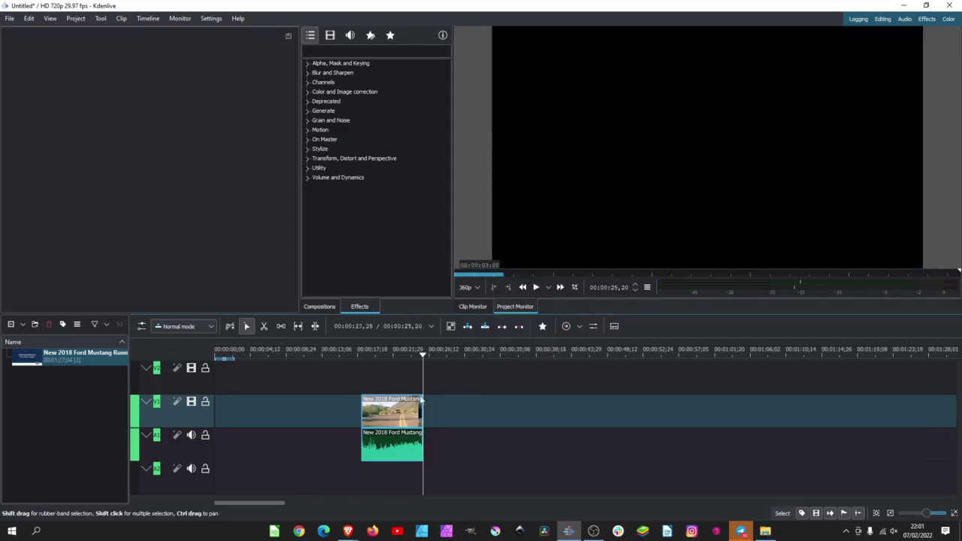
Remove the empty space before the trimmed clip on track V1 and return the playhead to the start.
right_click(330, 414)
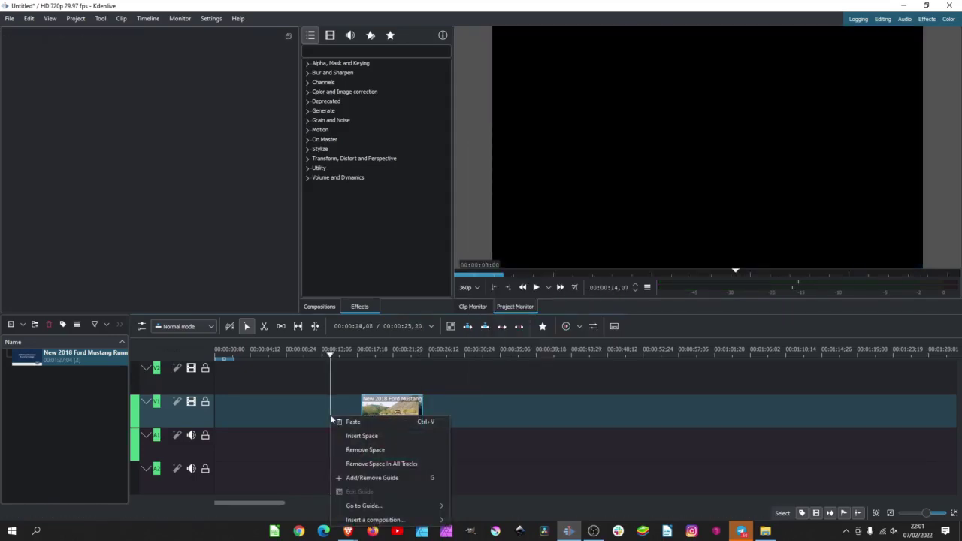
left_click(363, 450)
left_click(235, 372)
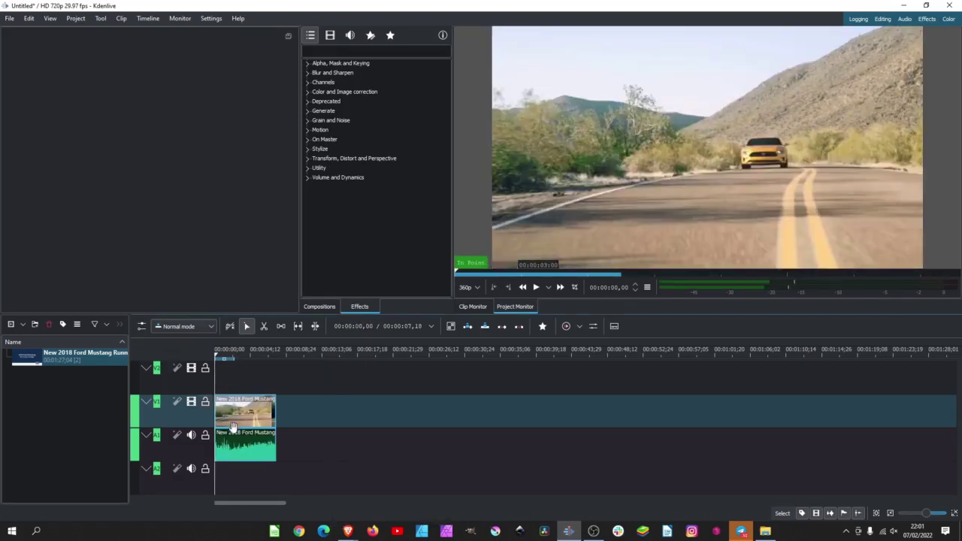
Find the Motion Tracker effect by searching for "moti" and apply it to the trimmed clip on V1.
left_click(233, 427)
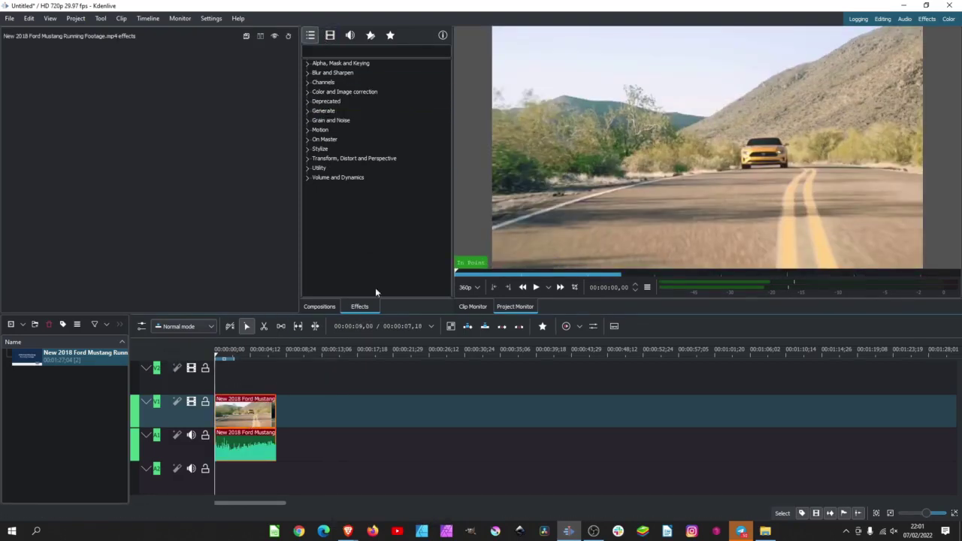
left_click(376, 50)
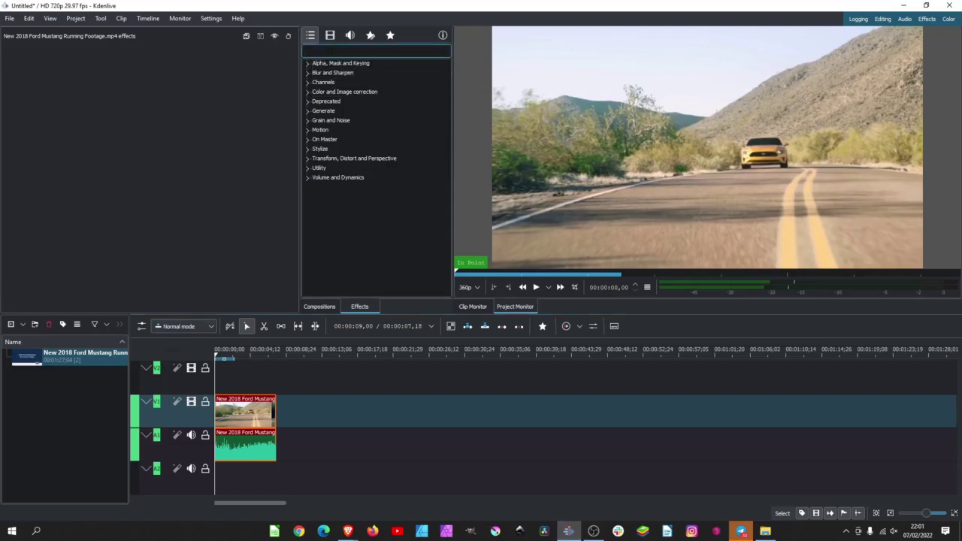
type("moti")
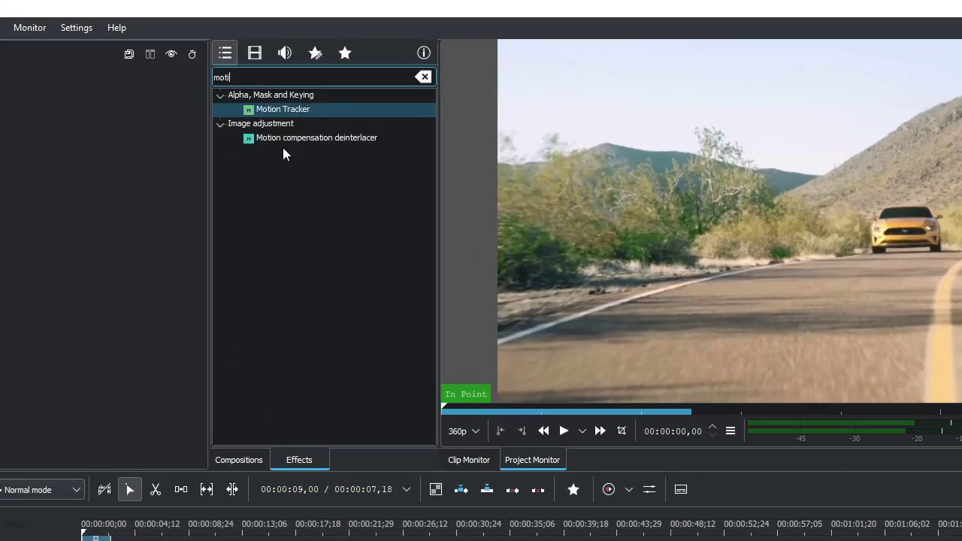
left_click(301, 109)
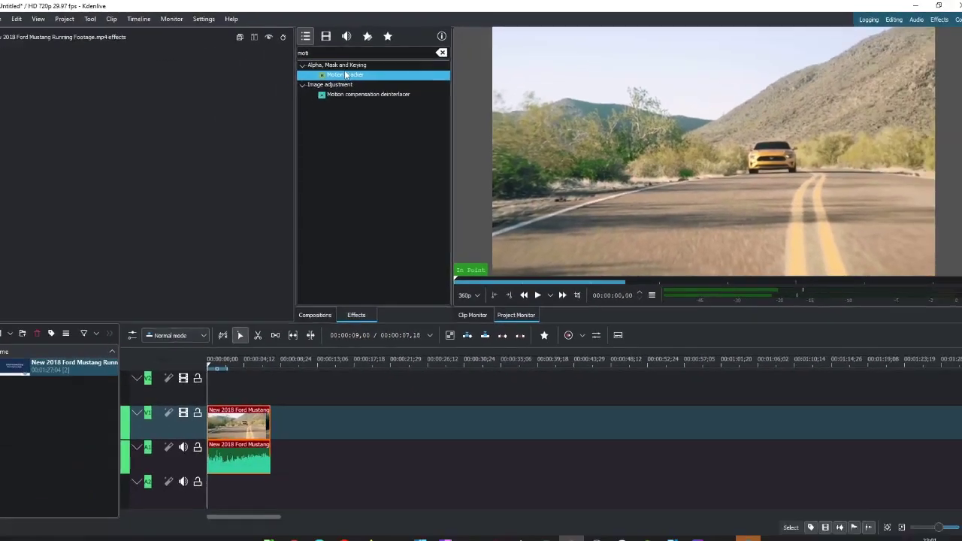
left_click_drag(345, 75, 263, 410)
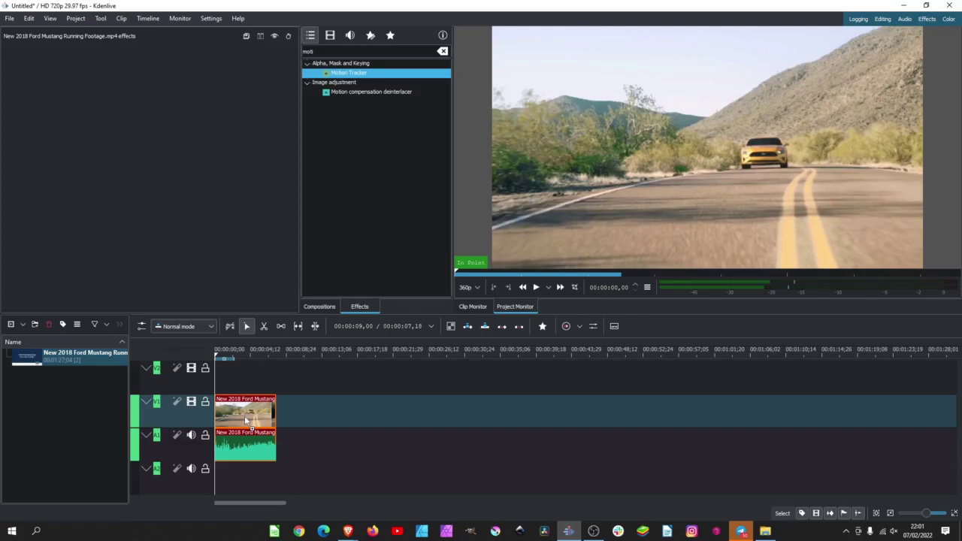
left_click_drag(244, 415, 244, 415)
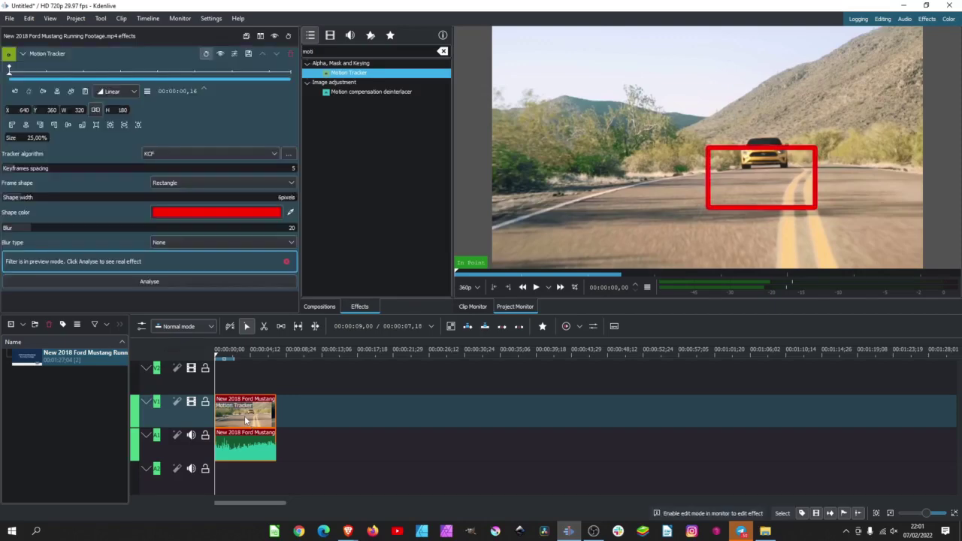
Play the first seconds of the clip to preview the car's movement, then return to the start.
left_click(774, 188)
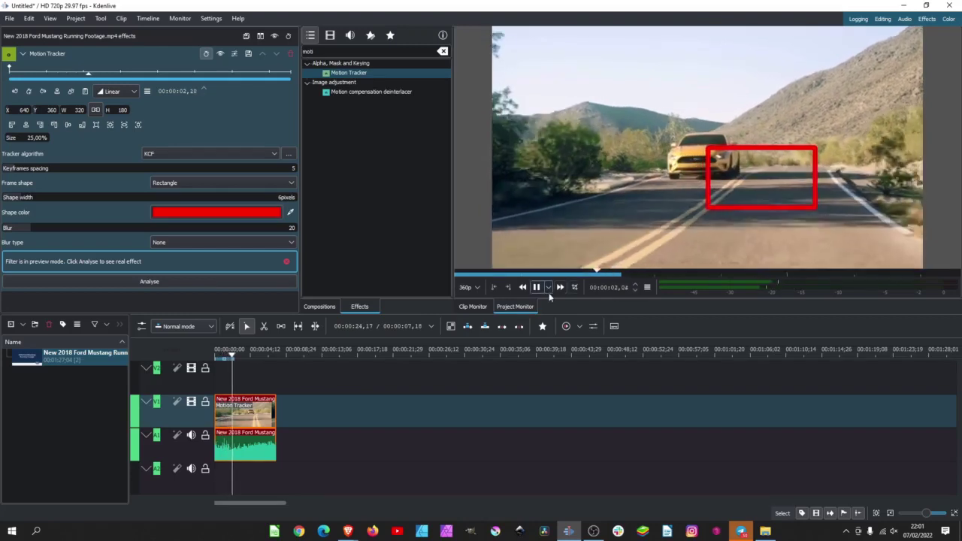
left_click(536, 287)
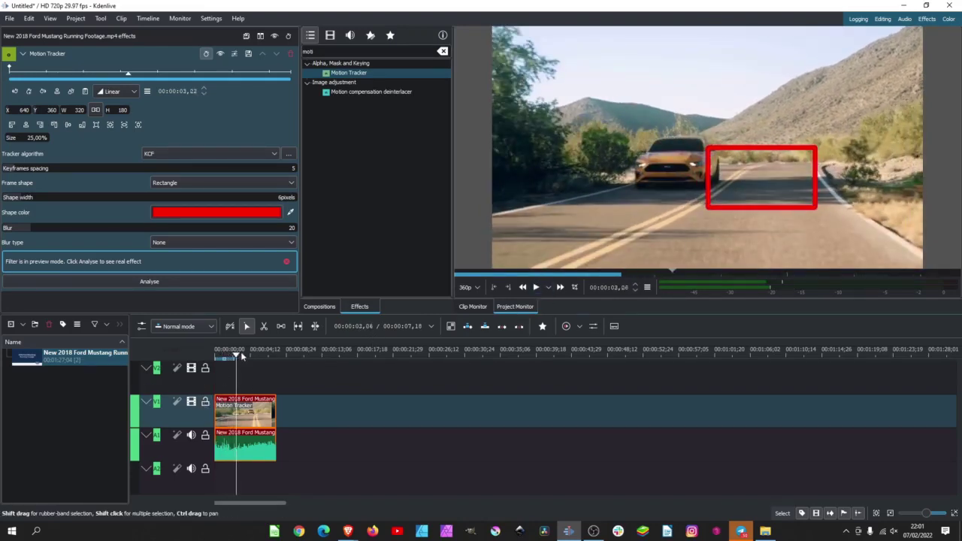
key("Home")
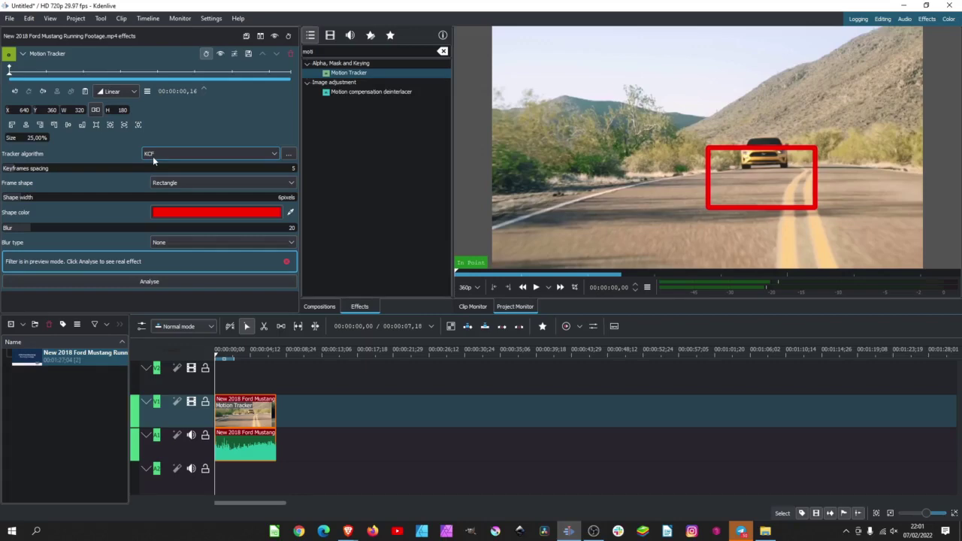
Set the Motion Tracker's algorithm to CSRT and its frame shape to Arrow.
left_click(208, 157)
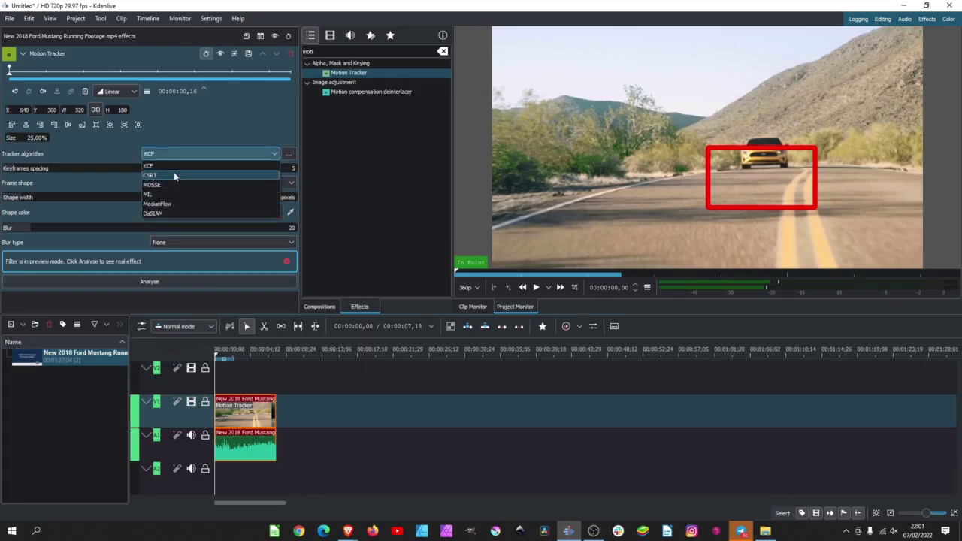
left_click(174, 175)
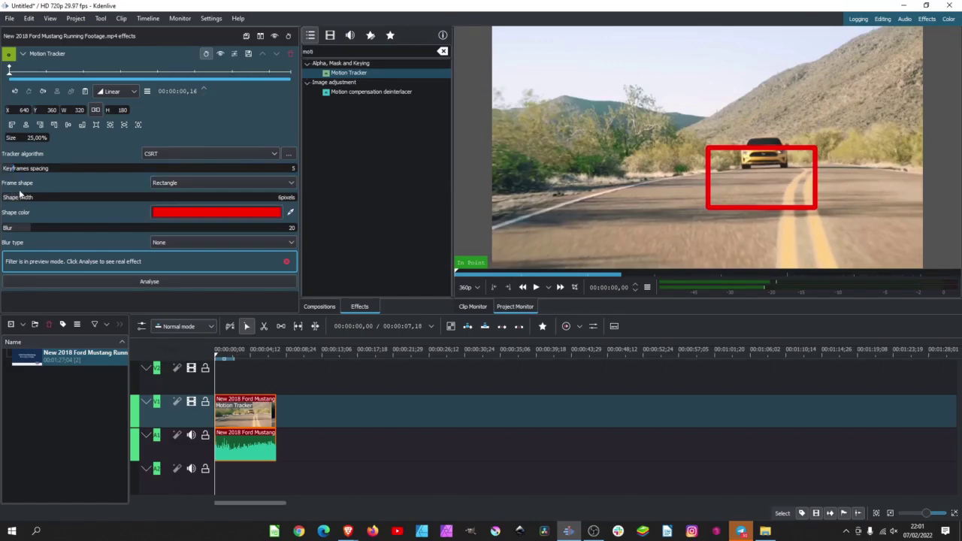
left_click(240, 180)
left_click(187, 212)
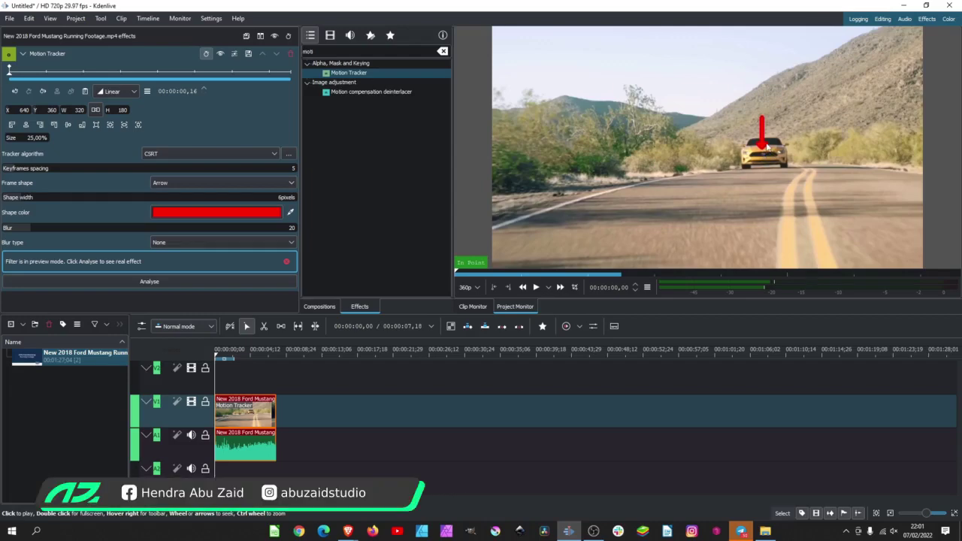
Fit the tracking frame around the car, about 310 by 133 at X 707, Y 304, and run the motion analysis.
left_click(574, 287)
left_click_drag(760, 176, 780, 152)
left_click_drag(826, 127, 782, 153)
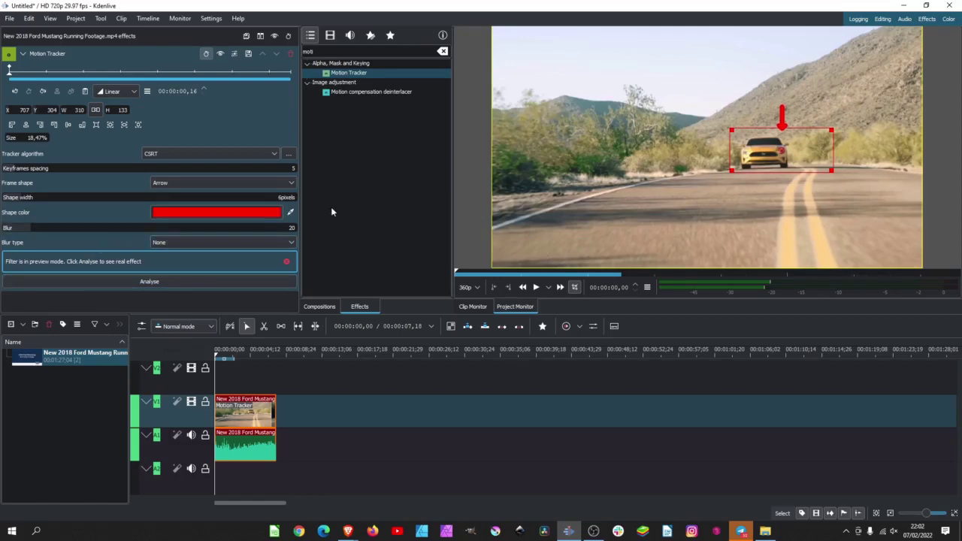
left_click(151, 283)
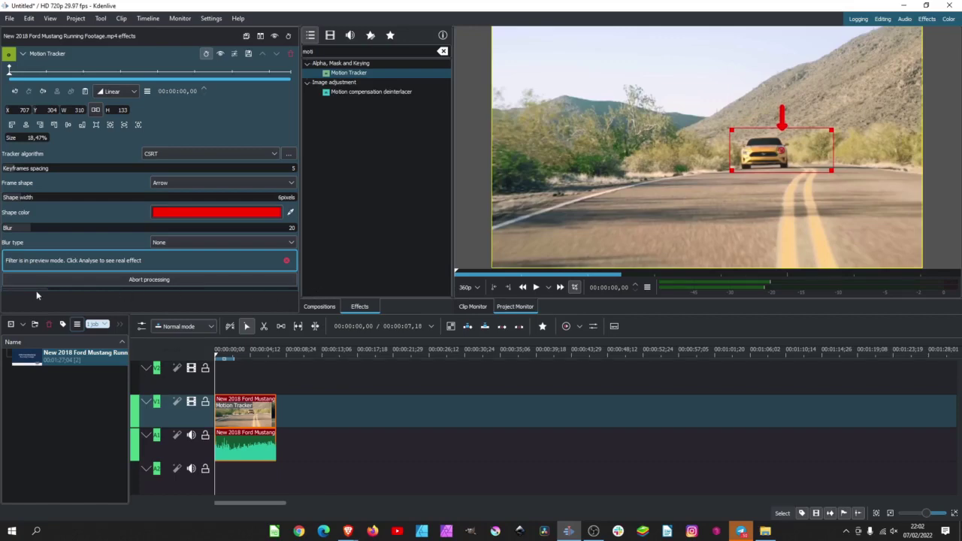
Add a new title clip and replace its placeholder text with "STYLIST" in capitals.
left_click(22, 325)
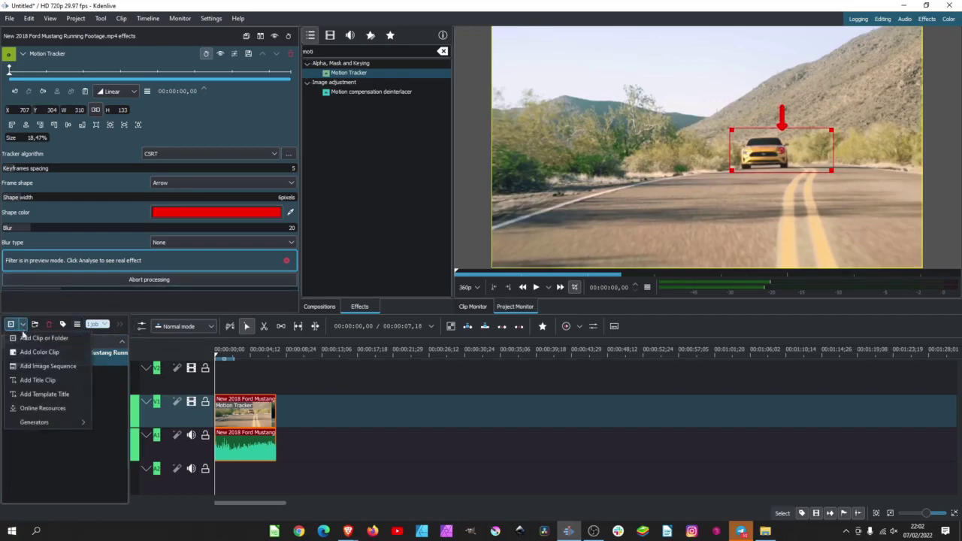
left_click(40, 385)
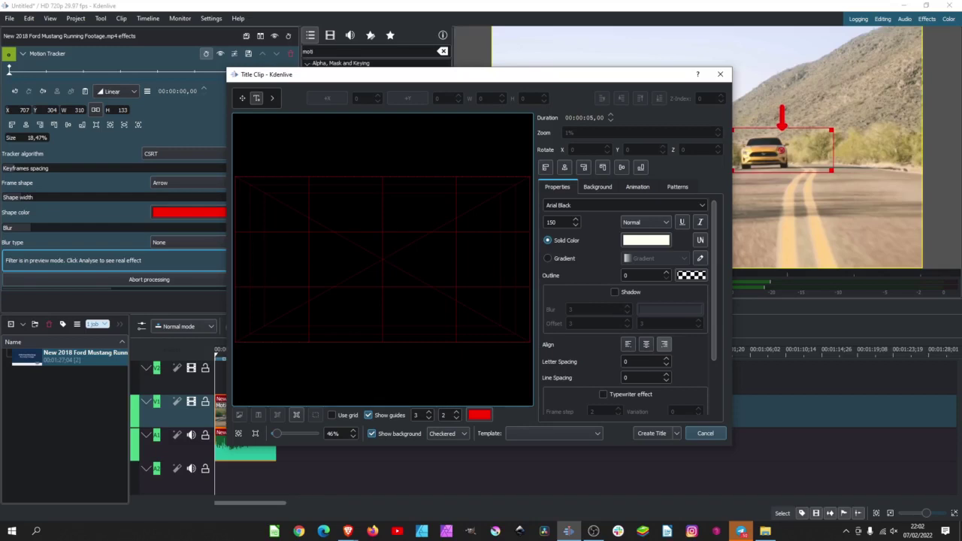
left_click(372, 432)
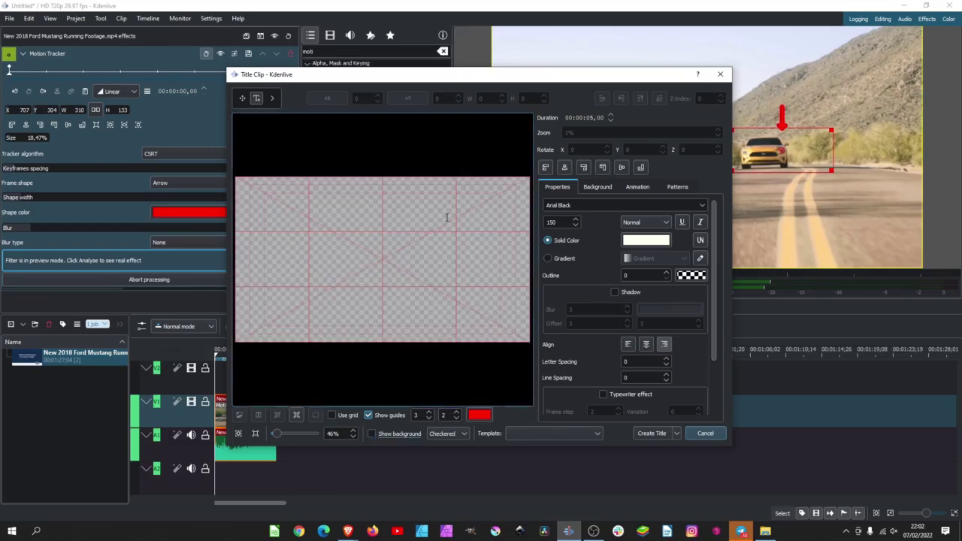
left_click(371, 433)
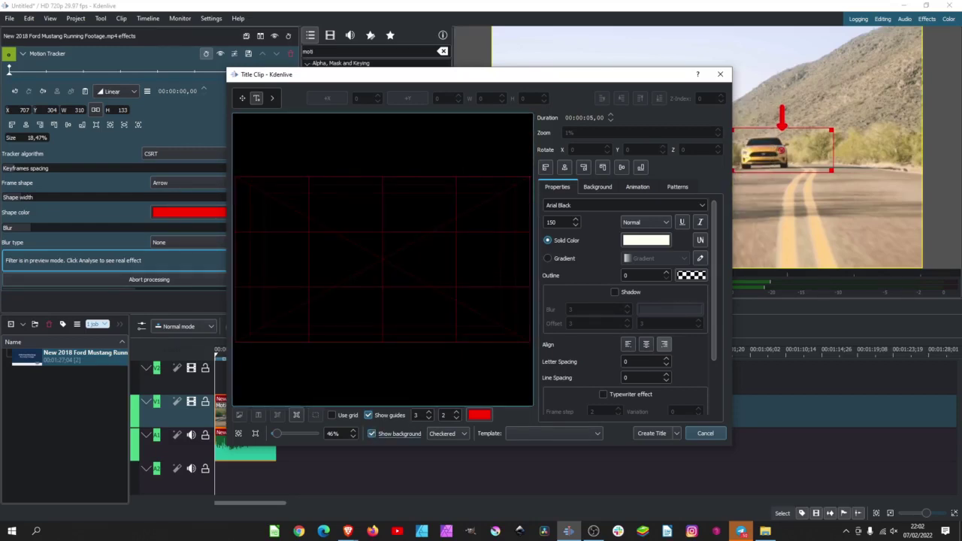
left_click(331, 253)
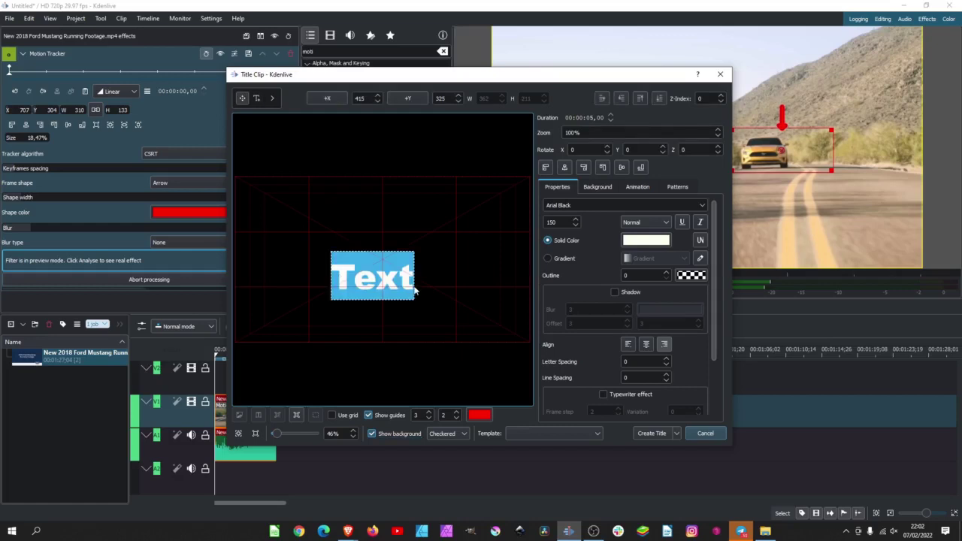
type("stylist")
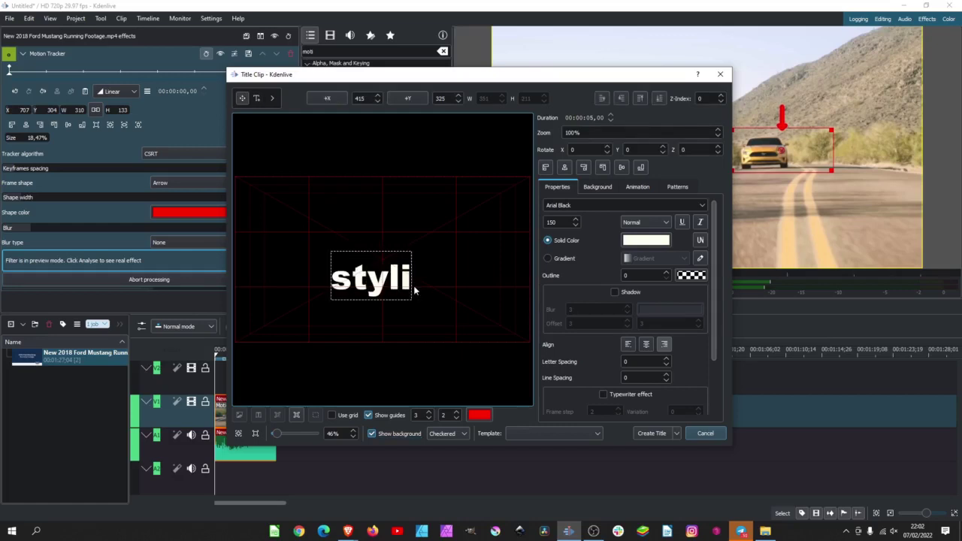
double_click(414, 290)
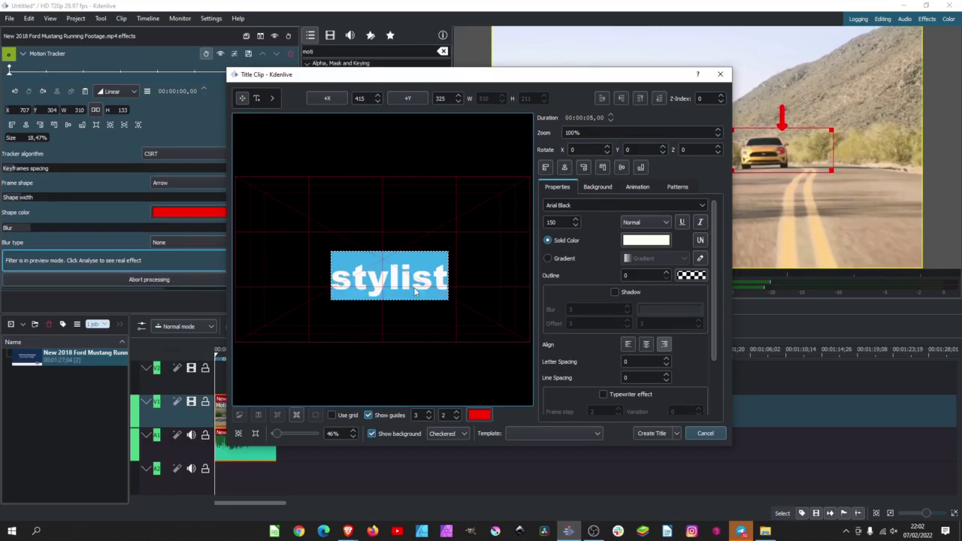
type("STYLIST")
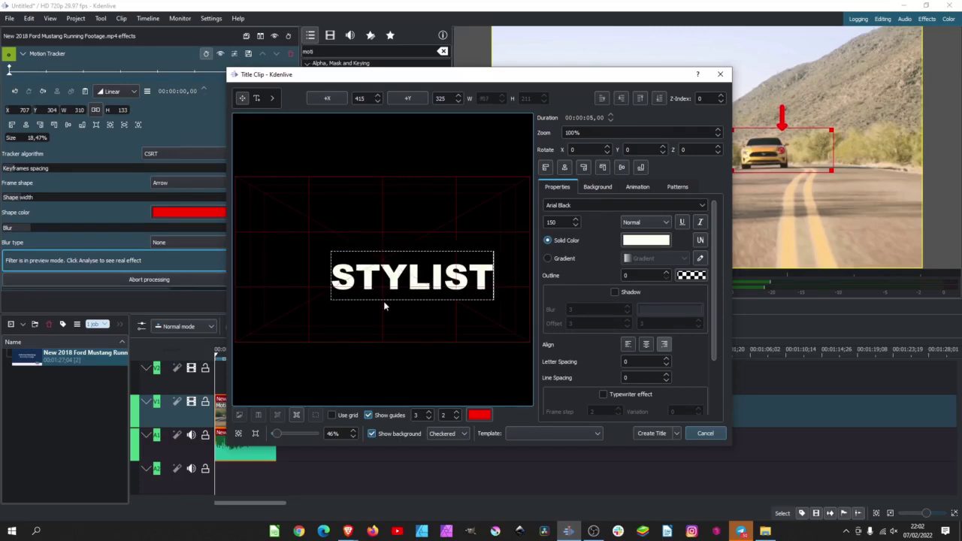
Move the STYLIST text to the frame's upper right, about X 524, Y 8, and create the title with a shadow enabled.
left_click(478, 283)
left_click(481, 350)
left_click_drag(483, 275, 509, 201)
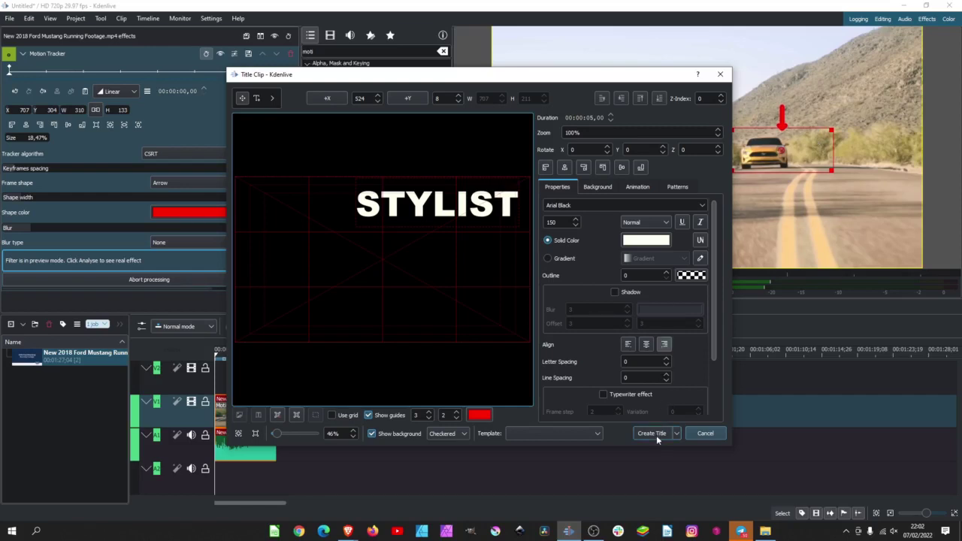
left_click(614, 292)
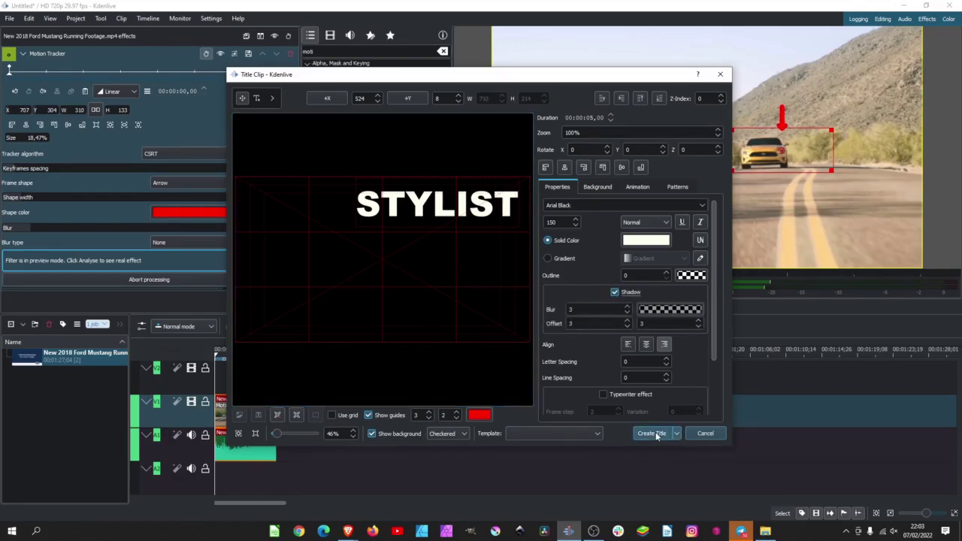
left_click(650, 434)
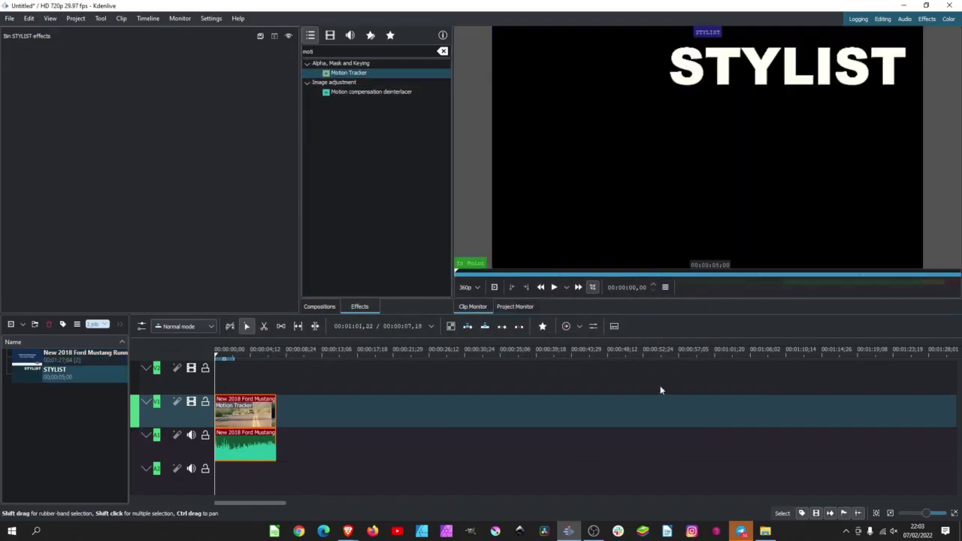
Place the STYLIST title on track V2 at the start of the timeline, above the car clip.
left_click(245, 418)
left_click(194, 282)
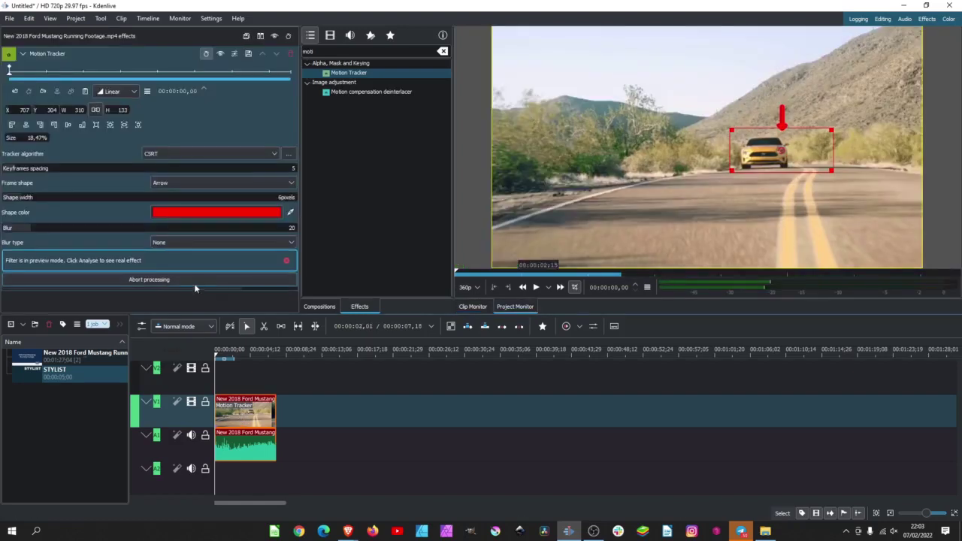
left_click(54, 378)
left_click_drag(30, 379, 244, 382)
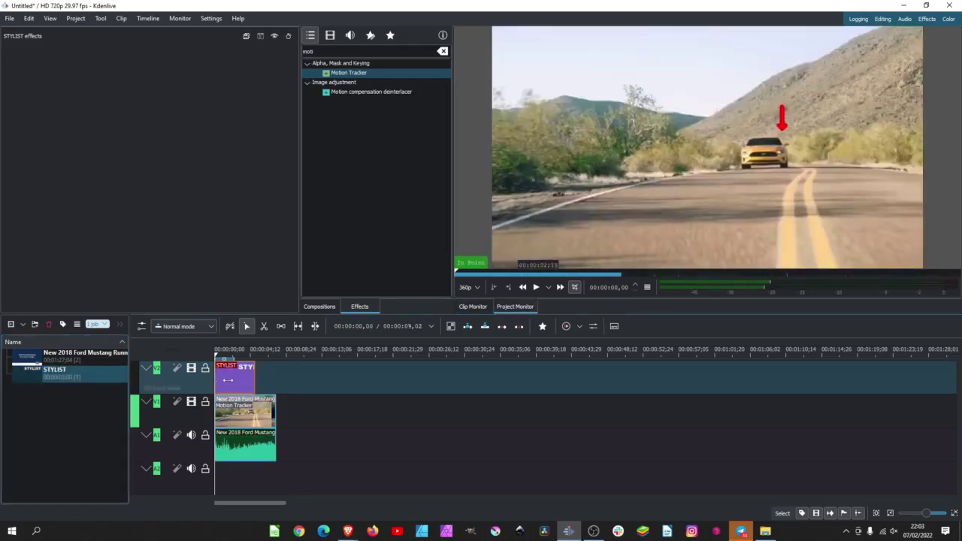
Copy the tracking keyframes of the car clip's Motion Tracker effect to the clipboard.
left_click(241, 420)
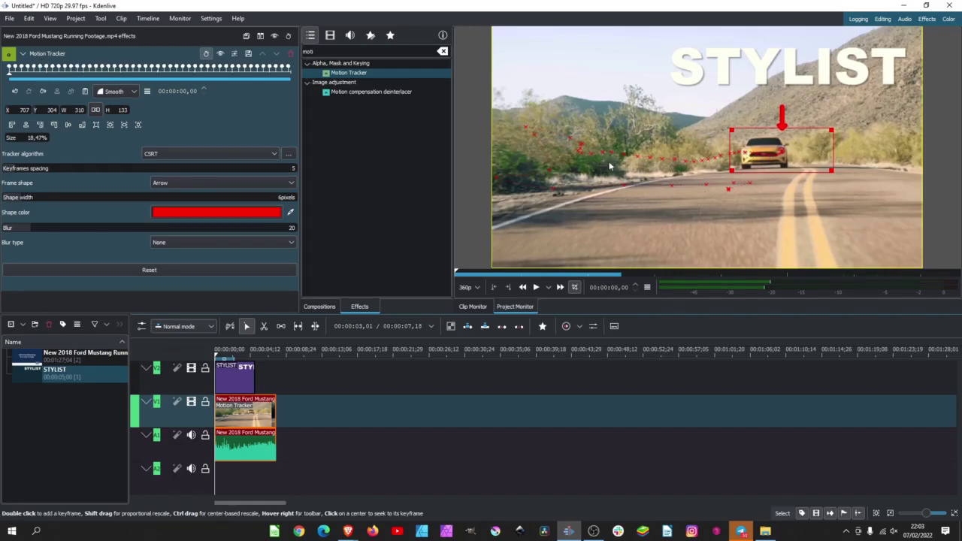
left_click(124, 91)
left_click(129, 109)
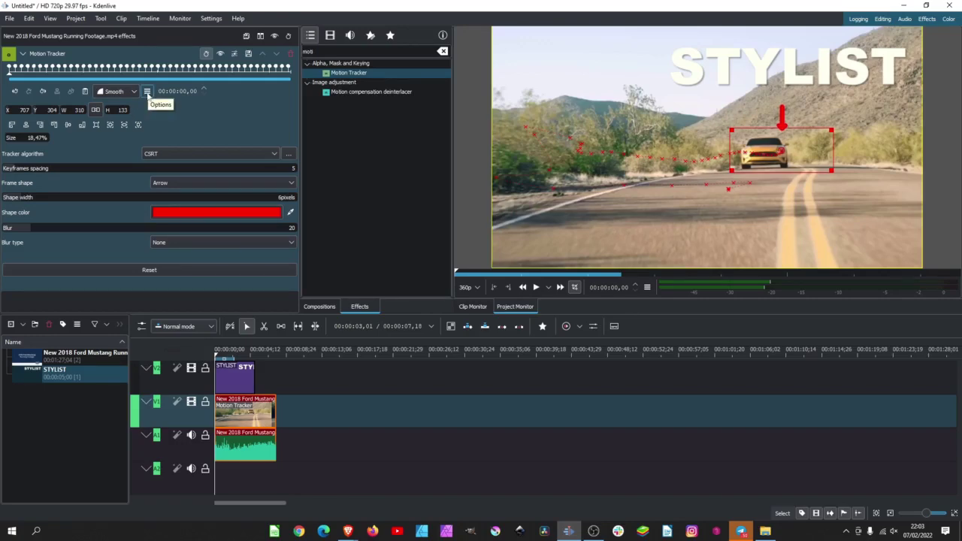
left_click(147, 93)
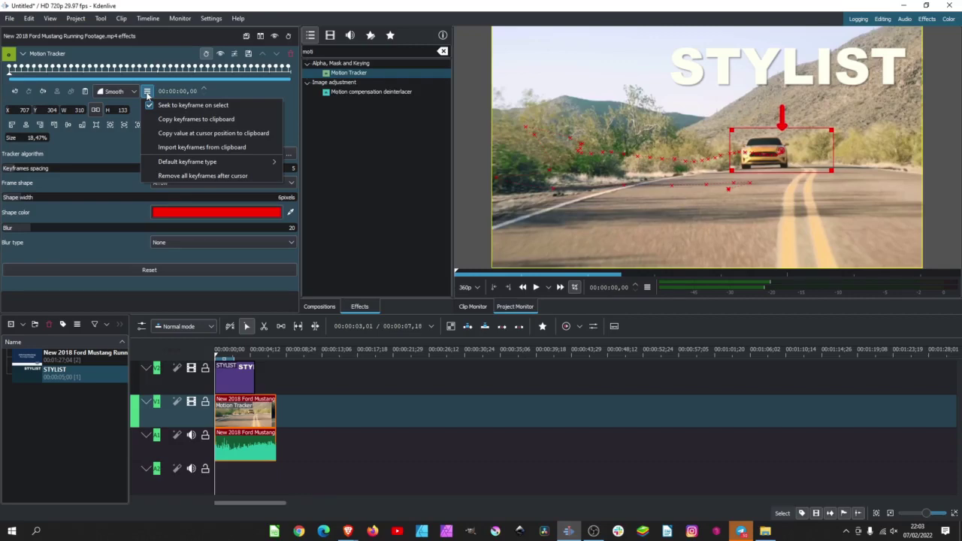
left_click(190, 121)
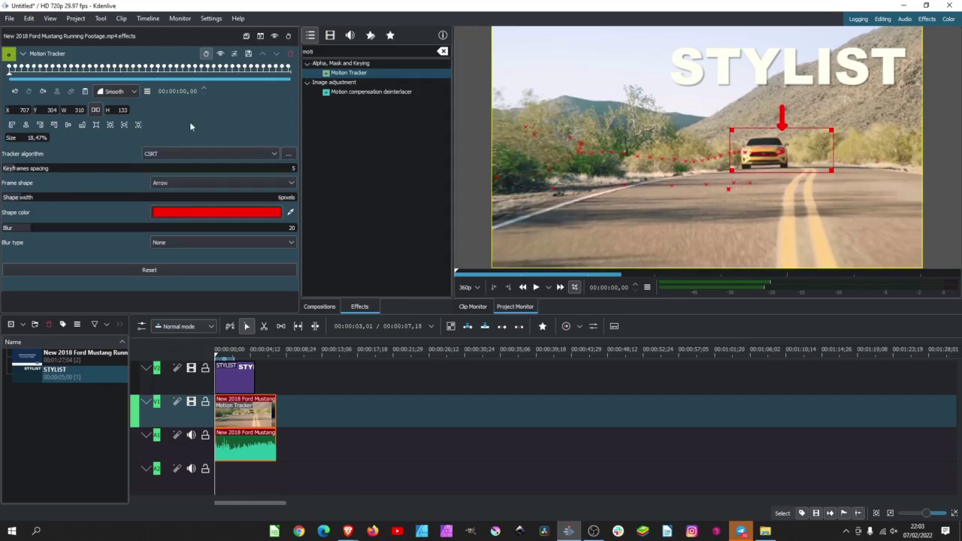
Find the Transform effect by searching for "TRAN", apply it to the STYLIST title on V2, and set its keyframe type to Smooth.
left_click(238, 384)
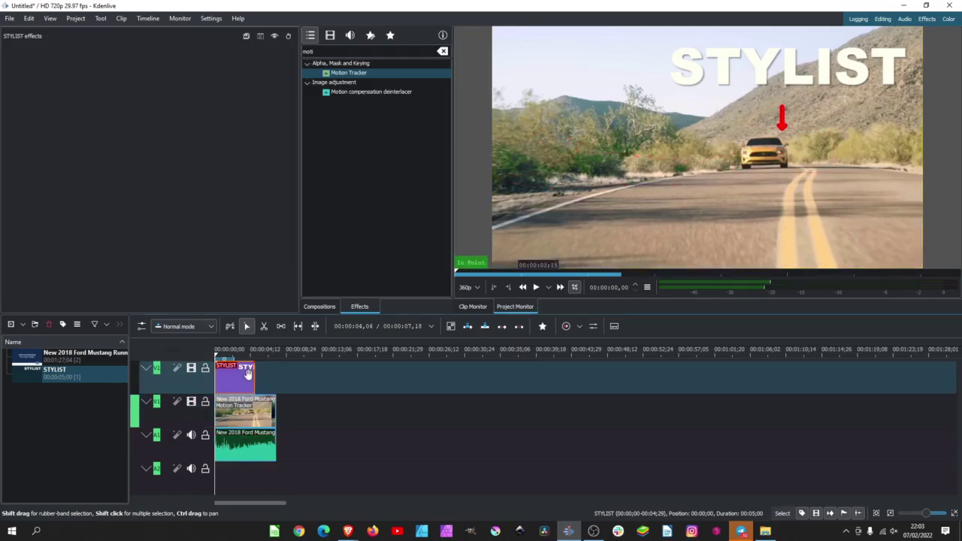
double_click(305, 51)
key("BackSpace")
type("TRA")
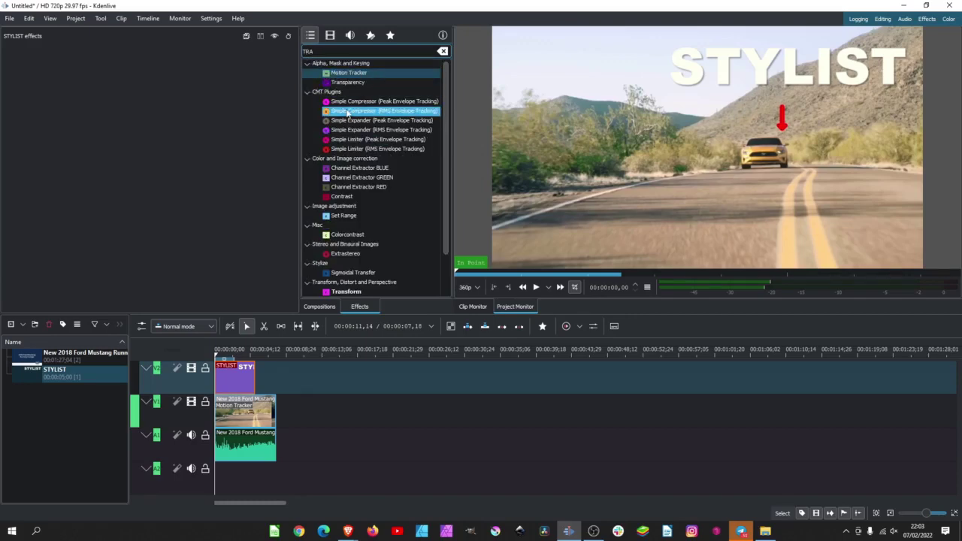
type("N")
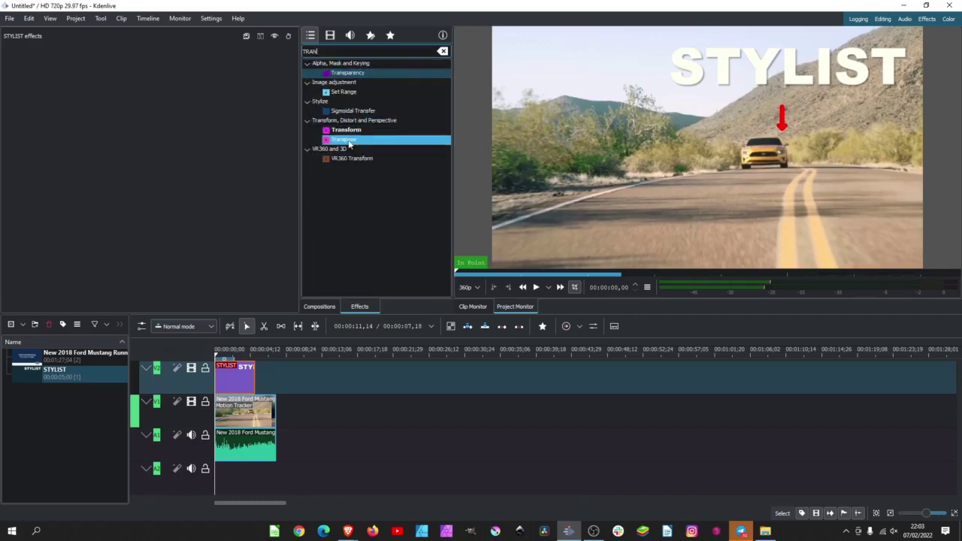
left_click(349, 131)
left_click_drag(363, 131, 249, 382)
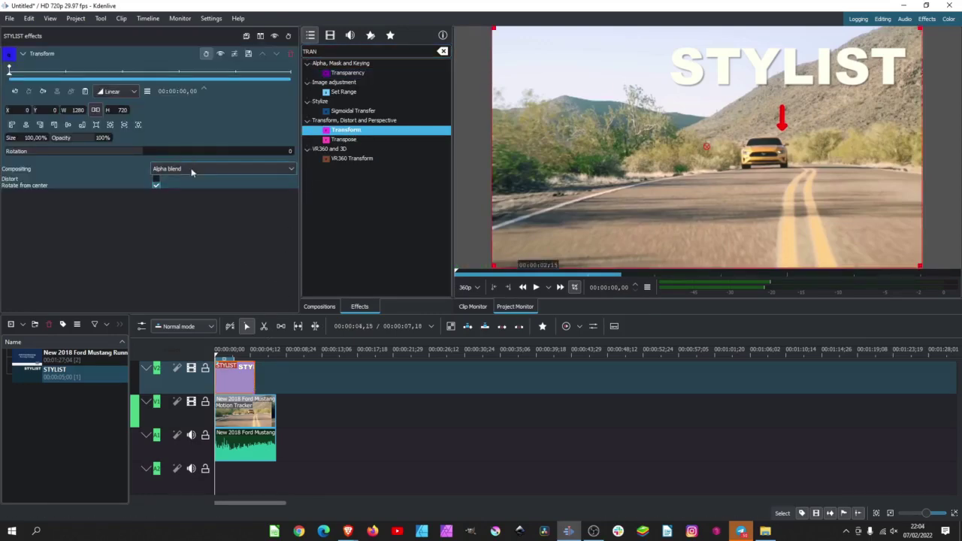
left_click(133, 91)
left_click(114, 127)
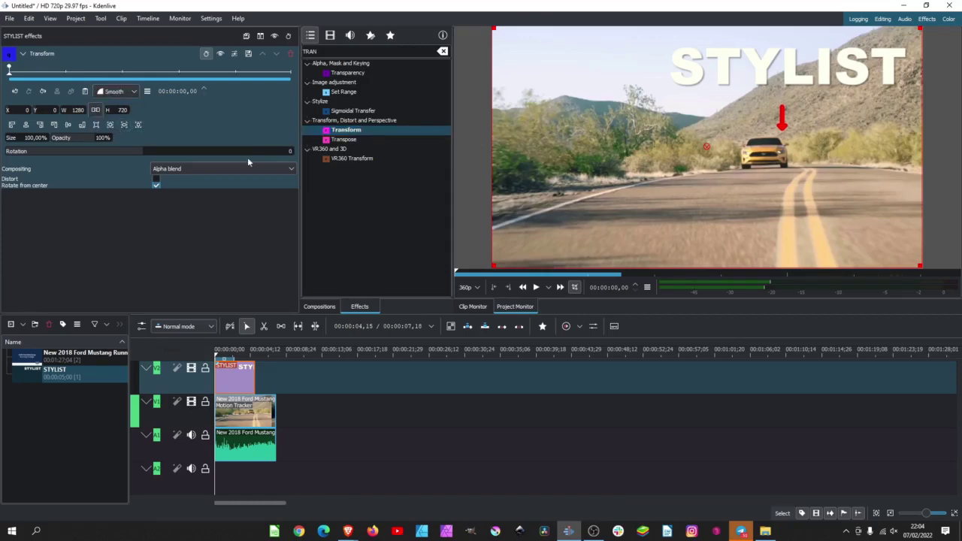
Import the copied keyframes into the title's Transform effect, mapping Geometry to Rectangle with the keyframe number limit turned off.
left_click(147, 92)
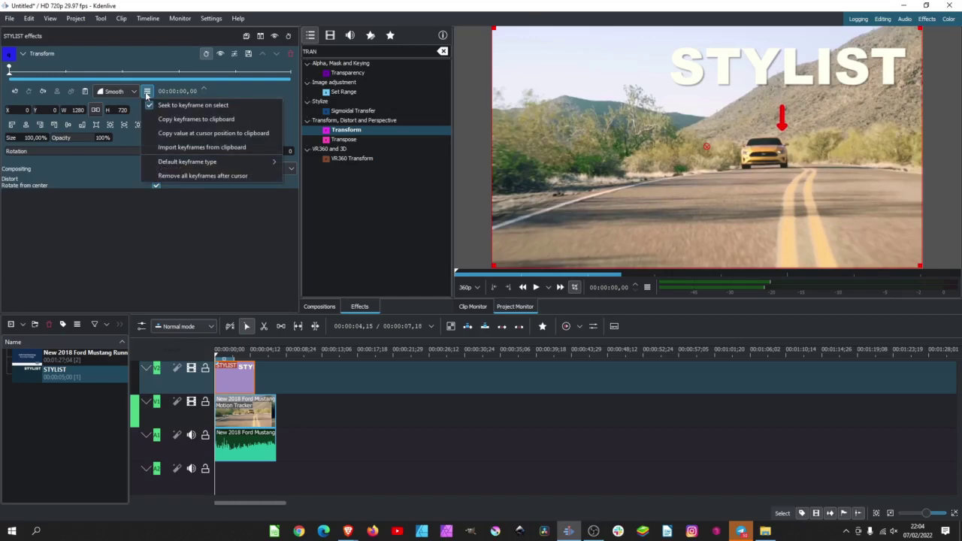
left_click(218, 148)
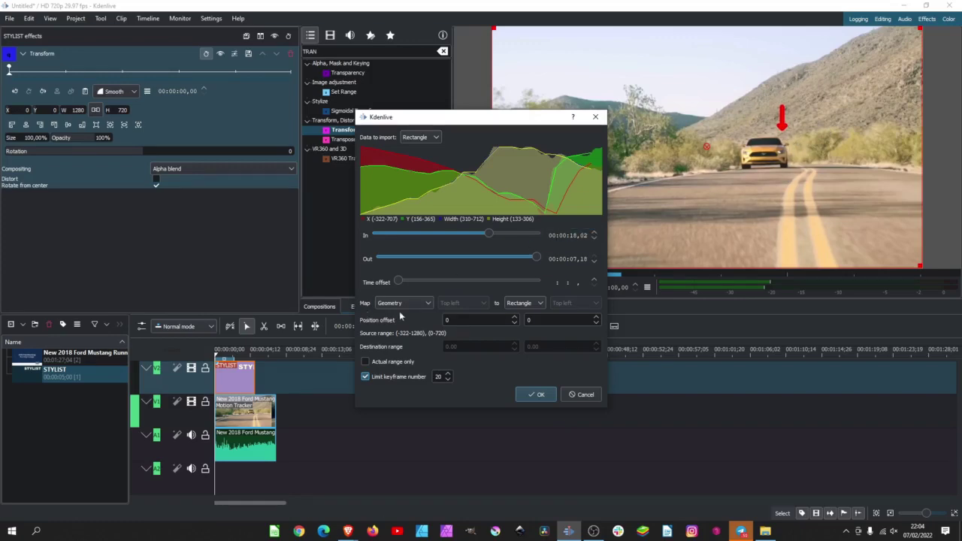
left_click(426, 304)
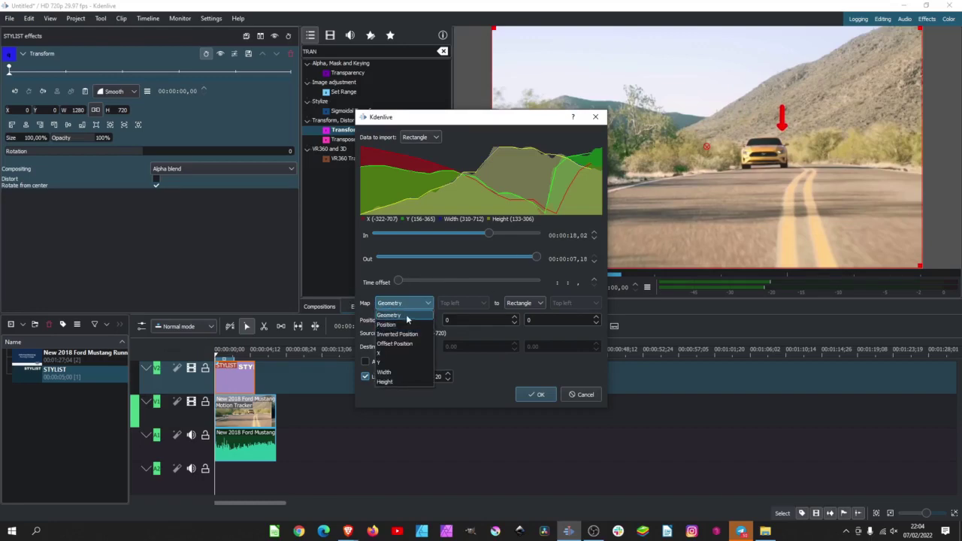
left_click(405, 315)
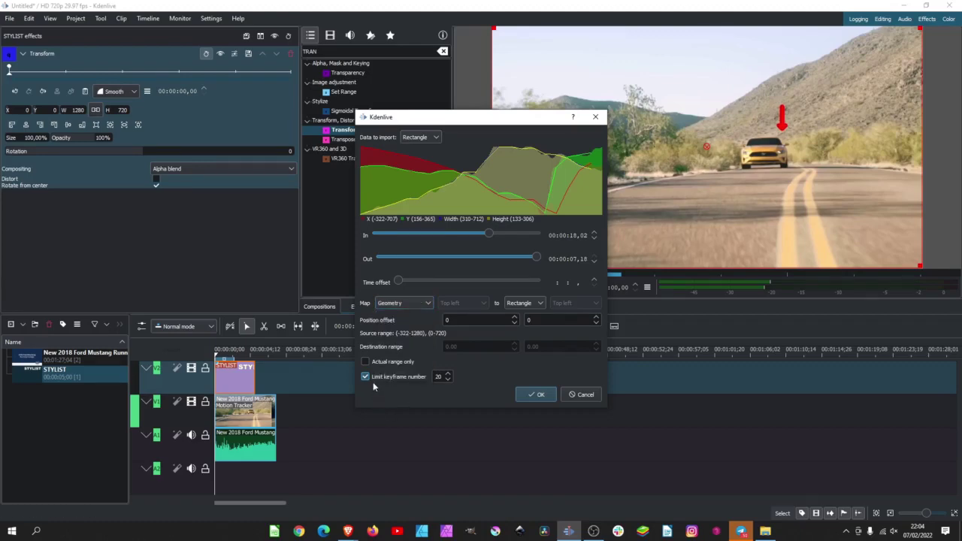
left_click(365, 376)
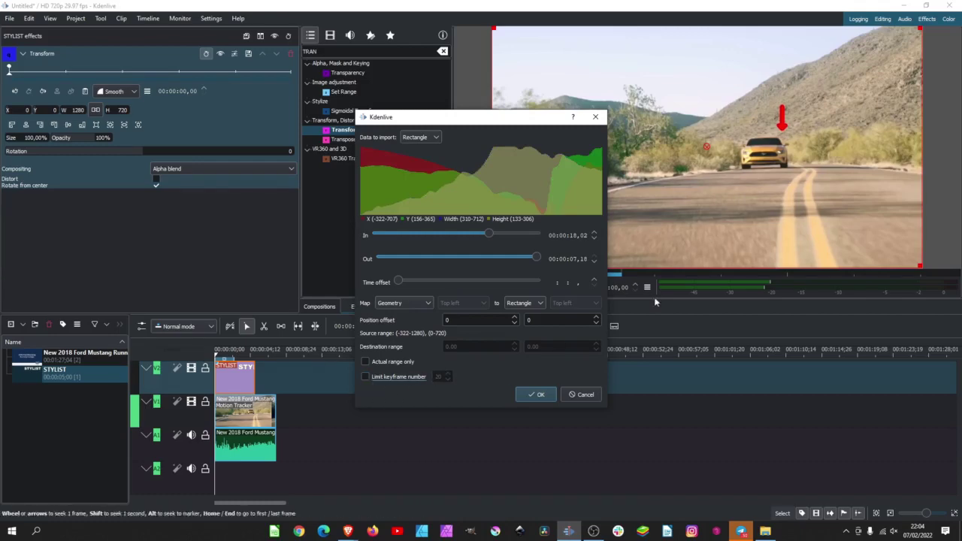
left_click(538, 395)
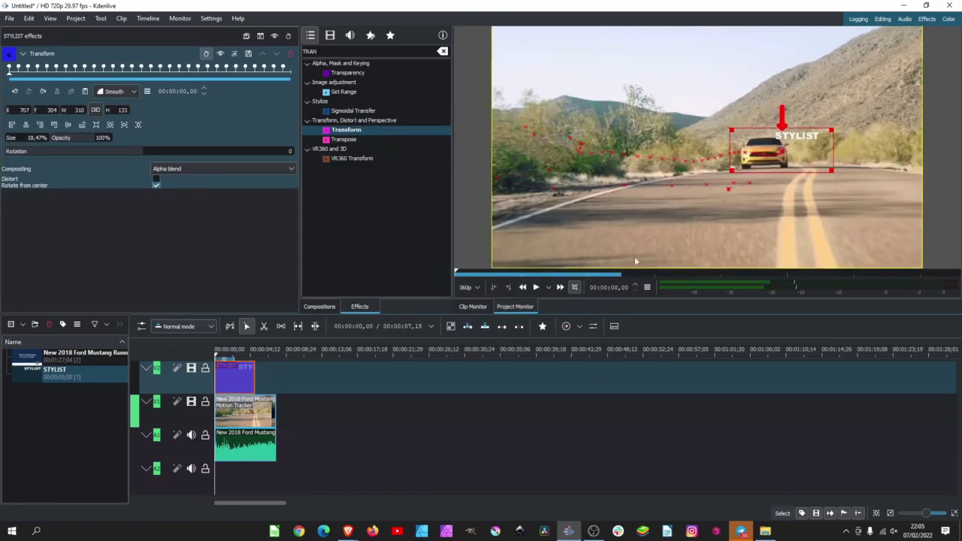
Play the timeline to check how the title follows the car, and return to the start.
left_click(534, 287)
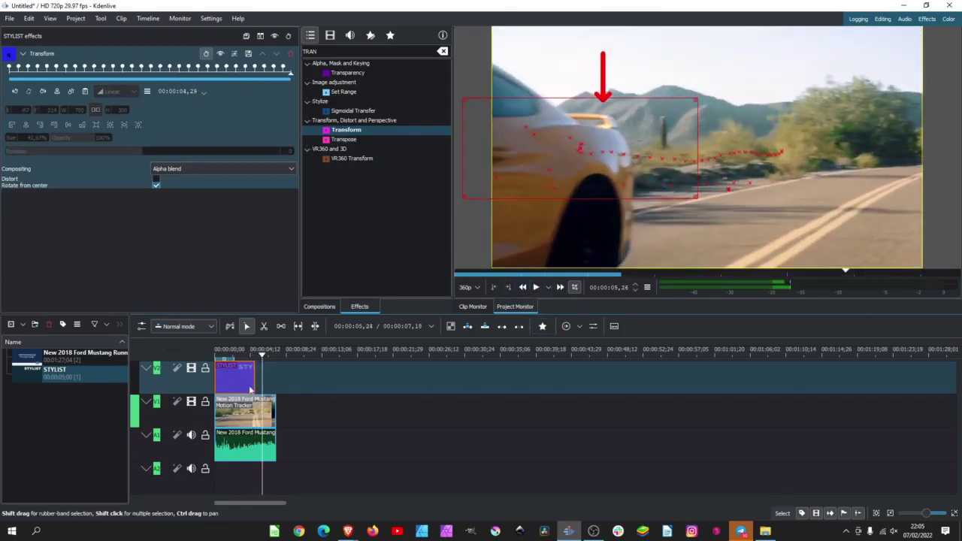
key("Left")
key("Home")
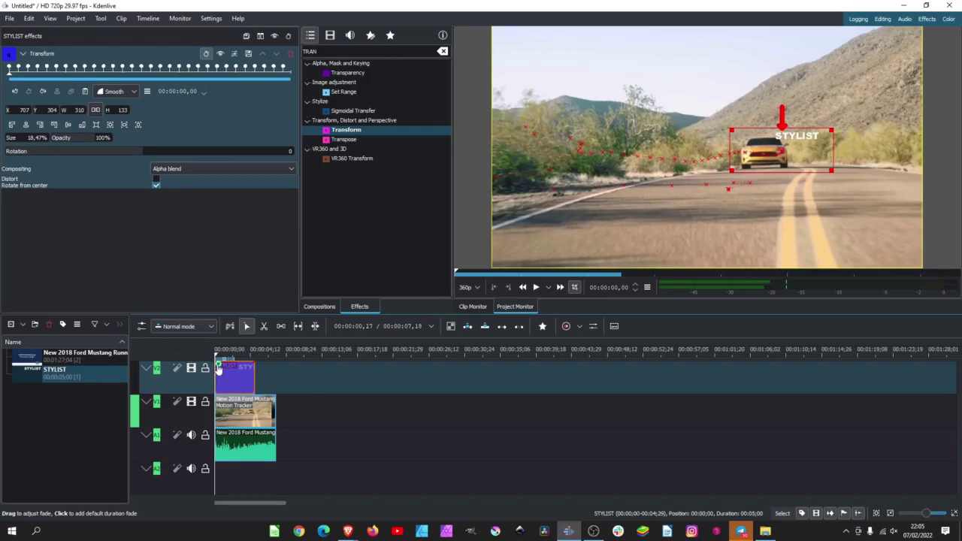
Add a default 15-frame fade-in to the start of the STYLIST title.
left_click(219, 367)
scroll(224, 371, "up", 8, "ctrl")
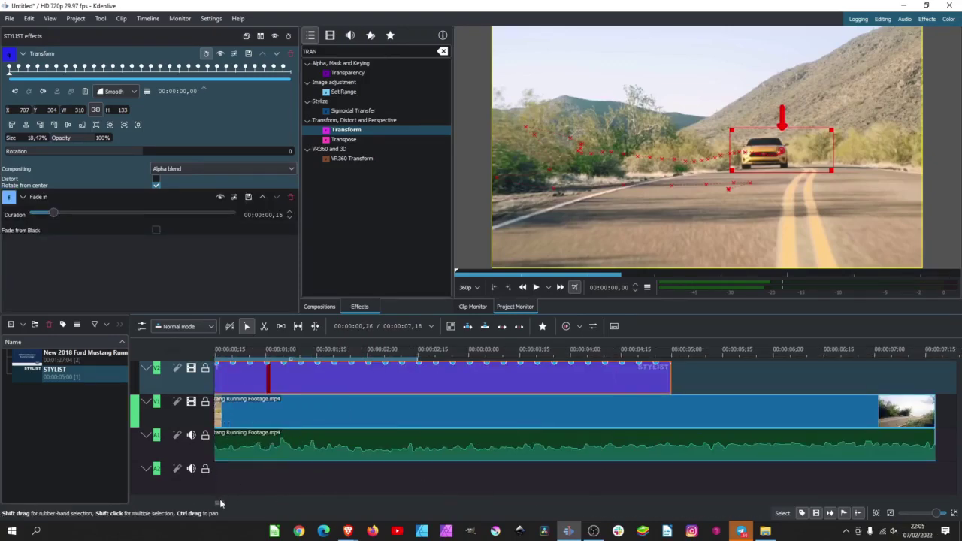
left_click(248, 353)
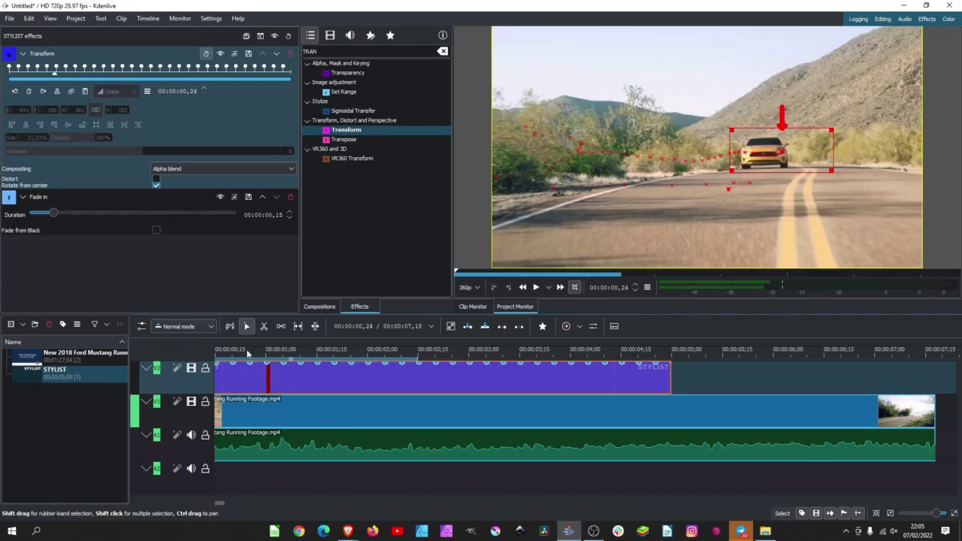
Preview the fading, tracked title from the start to about 2 seconds, and hide the effect's editing overlay in the project monitor.
key("Home")
left_click(535, 288)
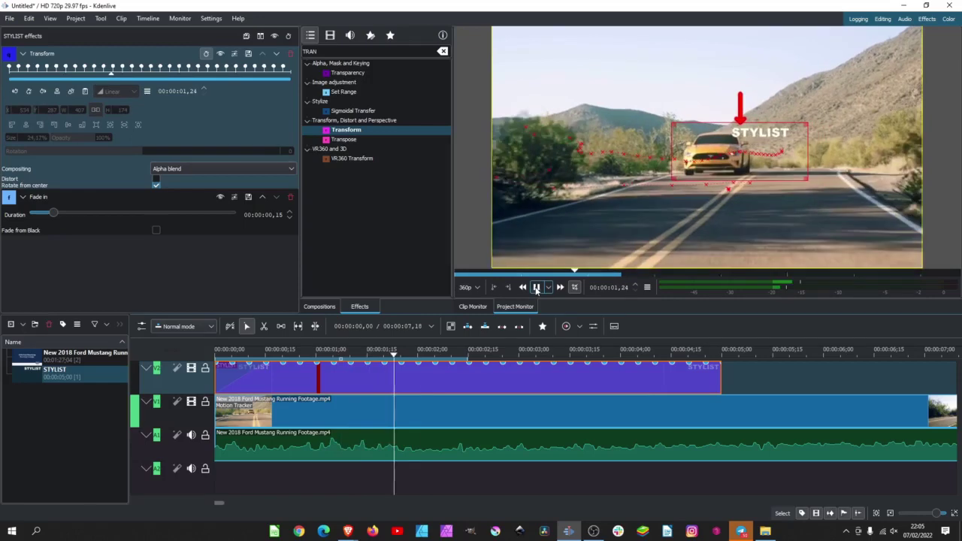
left_click(536, 288)
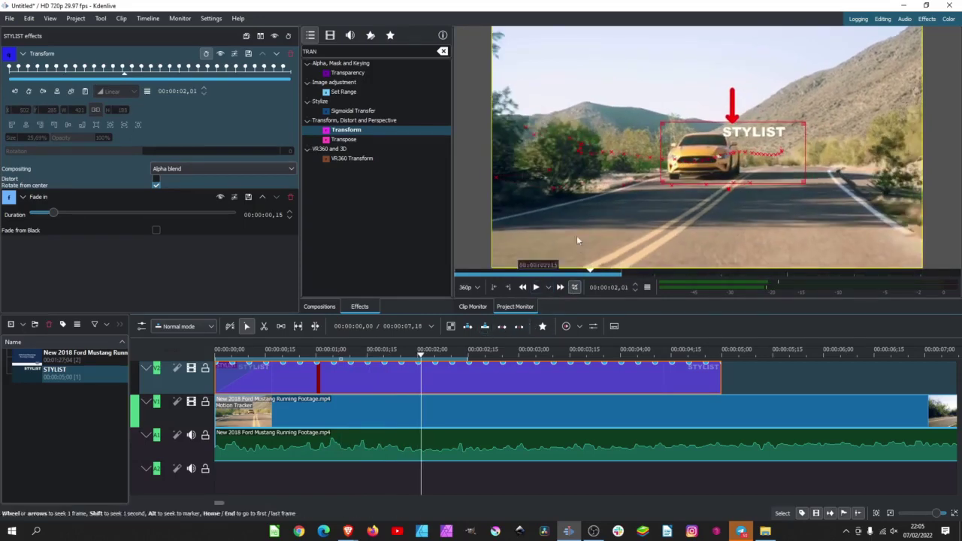
left_click(574, 288)
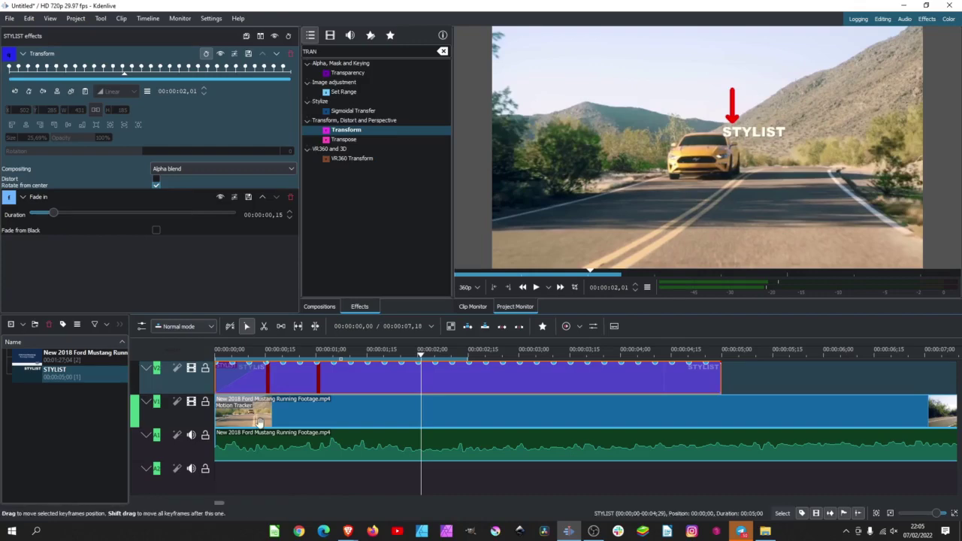
Remove the Motion Tracker effect from the Mustang clip on V1 and play the timeline from the start without the arrow marker.
left_click(348, 423)
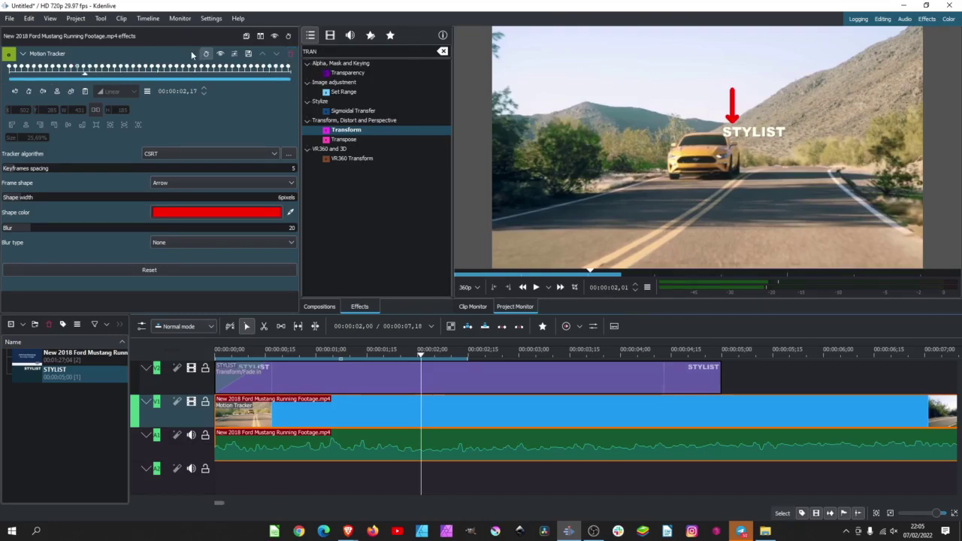
left_click(291, 54)
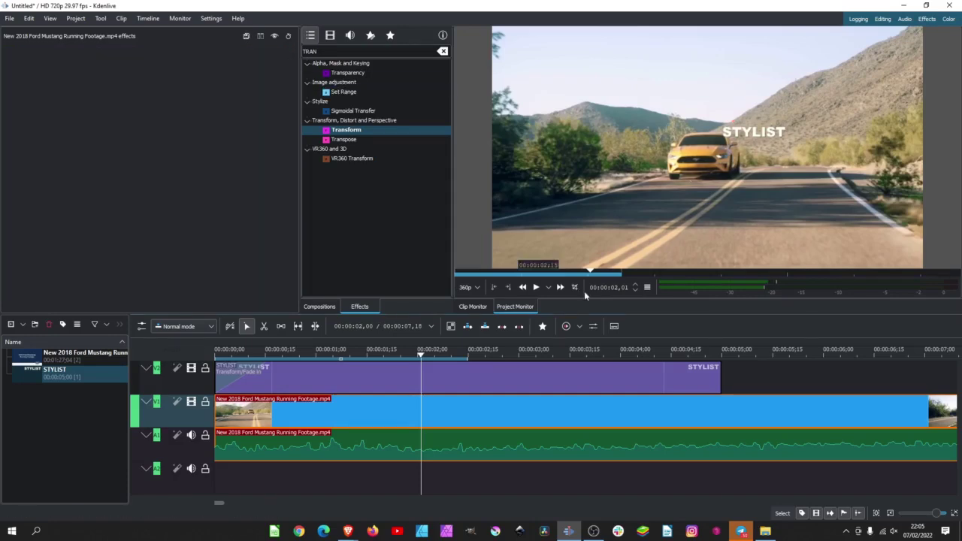
left_click_drag(365, 353, 215, 352)
left_click(535, 287)
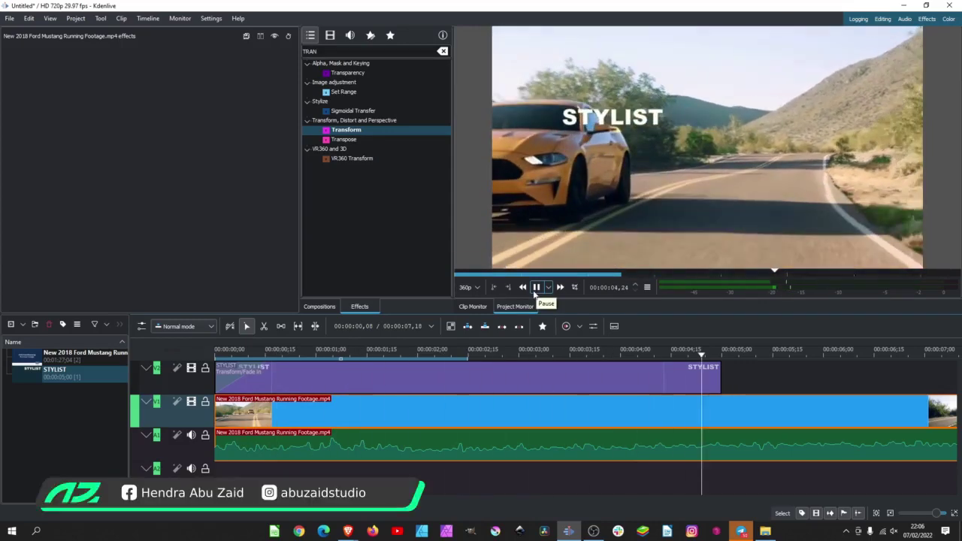
key("space")
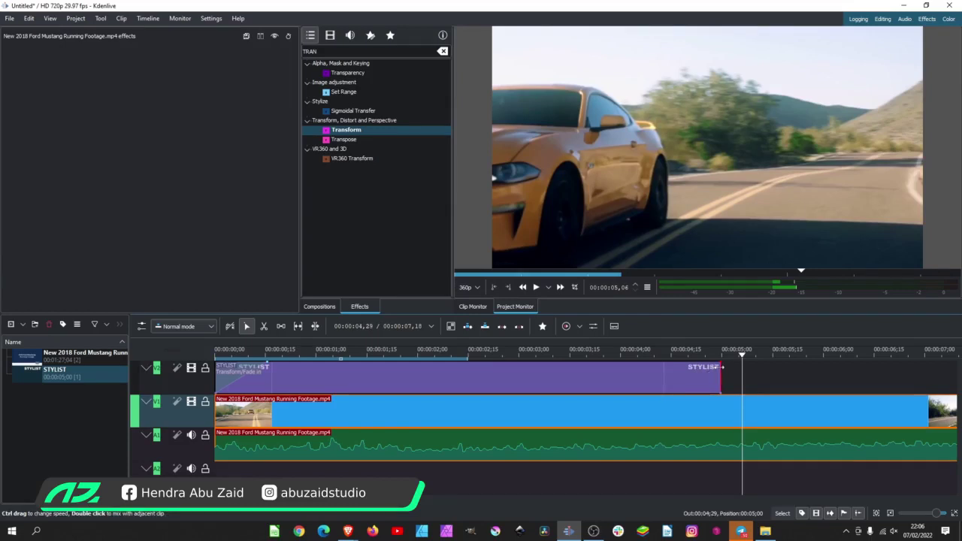
Add a short fade-out to the end of the STYLIST title and preview the timeline from the start past the title's end.
left_click_drag(719, 366, 697, 365)
left_click(337, 355)
left_click(217, 355)
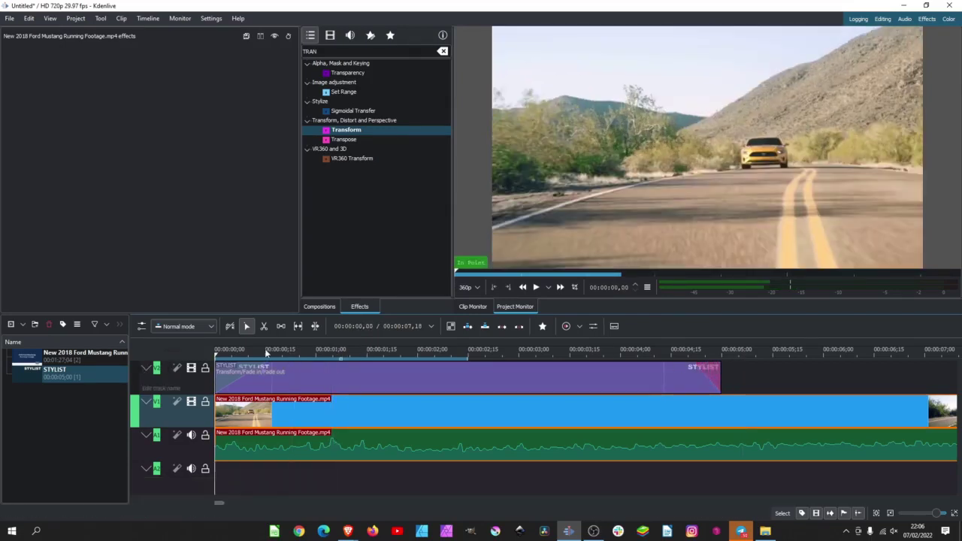
left_click(534, 290)
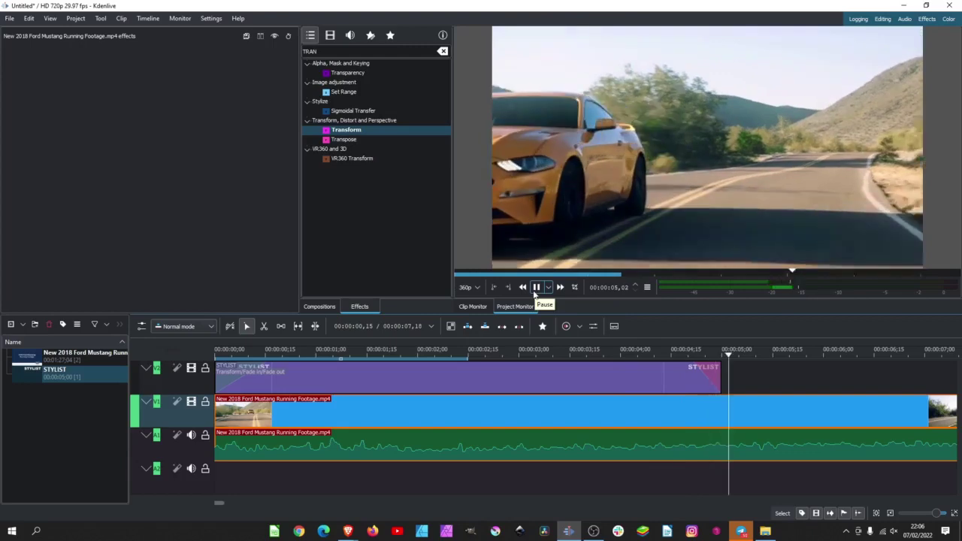
left_click(536, 287)
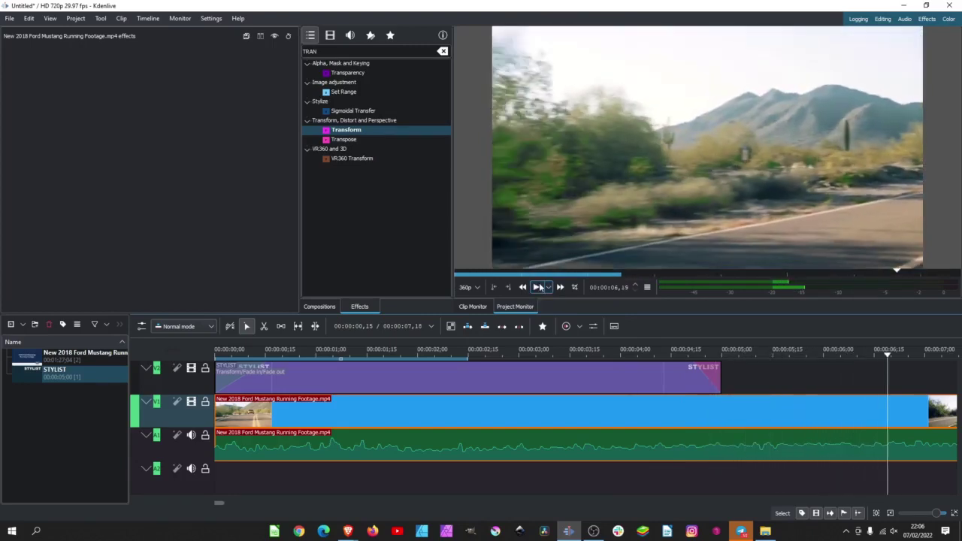